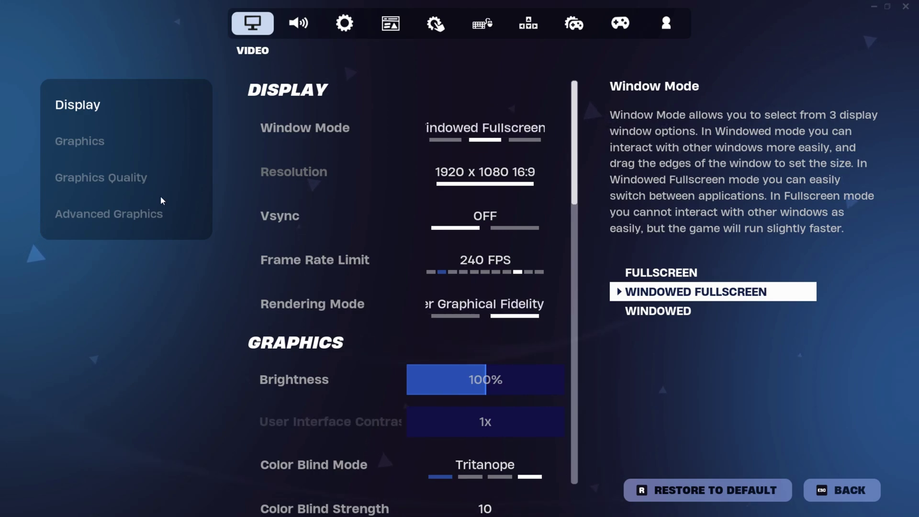
# Review Fortnite's video settings, including Graphics and Advanced Graphics, and its game settings for Tutorial, Extra Game Options and Replays.
pyautogui.click(88, 145)
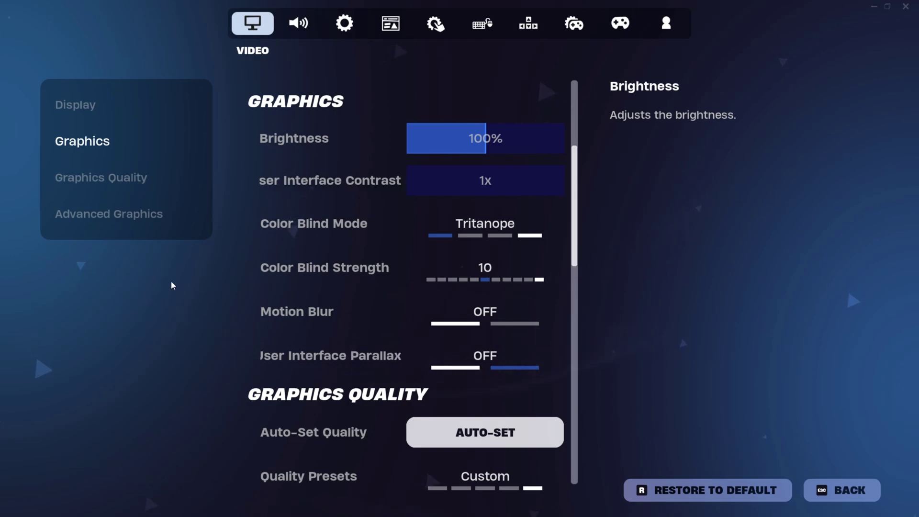
pyautogui.scroll(-5, 166, 274)
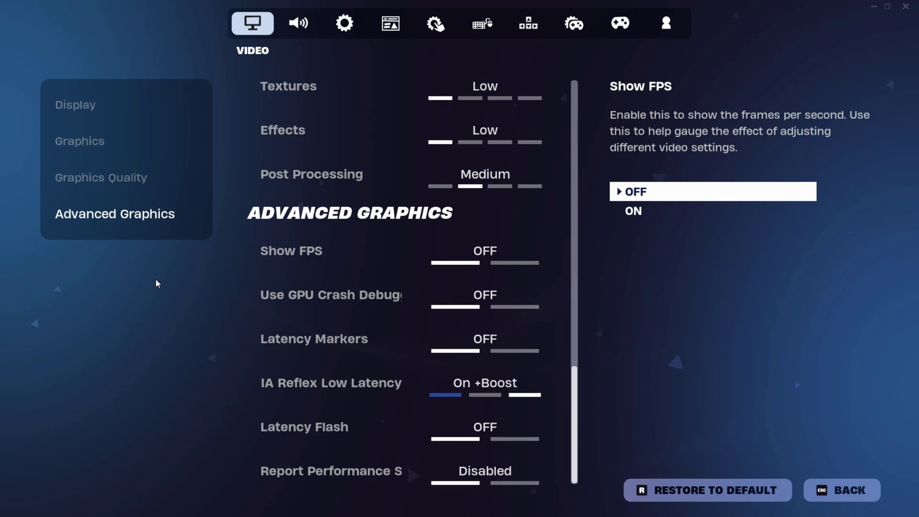
pyautogui.click(344, 24)
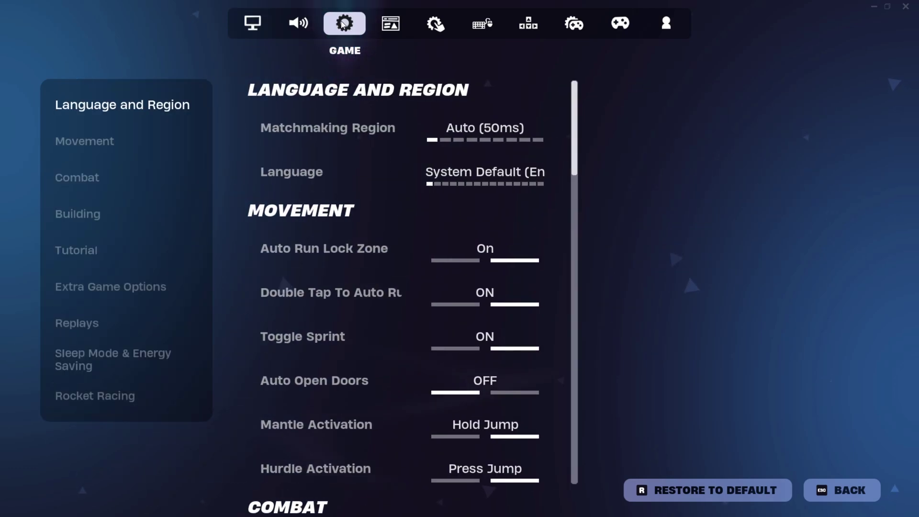
pyautogui.click(84, 251)
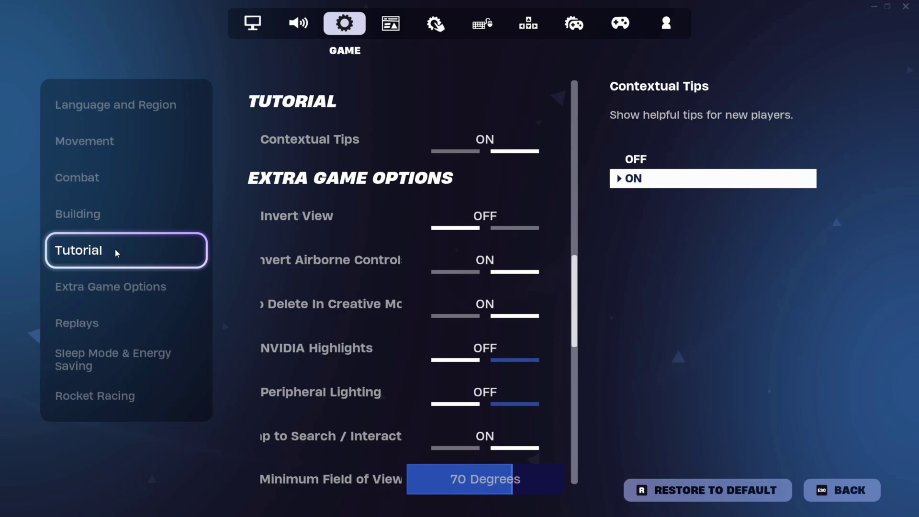
pyautogui.click(110, 287)
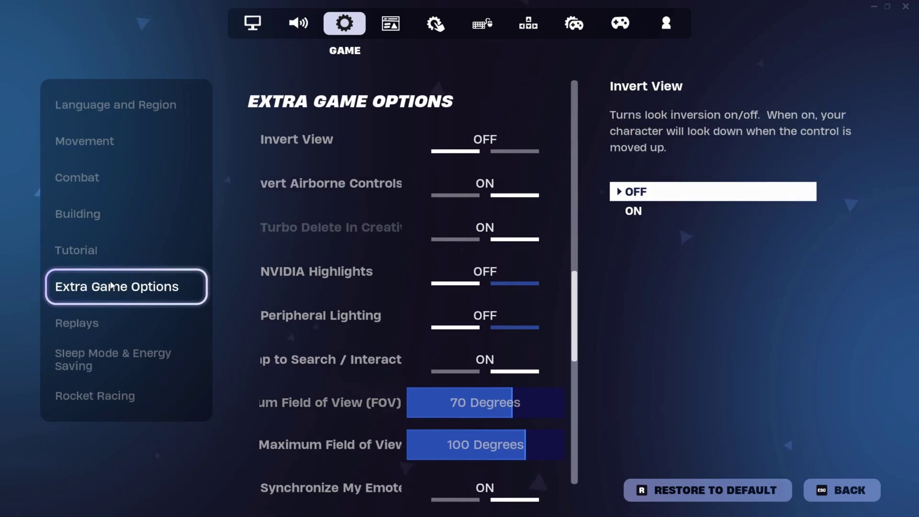
pyautogui.click(98, 329)
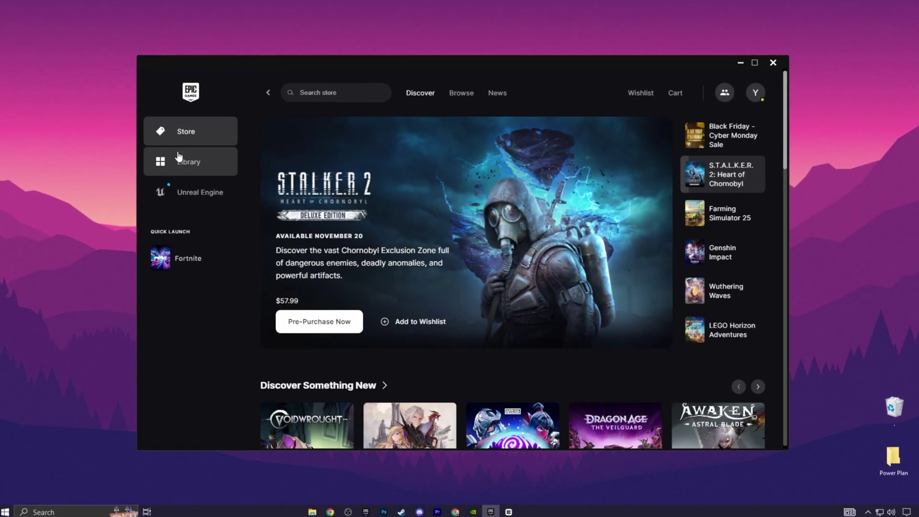
# In the Epic Games Launcher library, apply Fortnite's installation options with only Fortnite Core and Battle Royale selected.
pyautogui.click(179, 158)
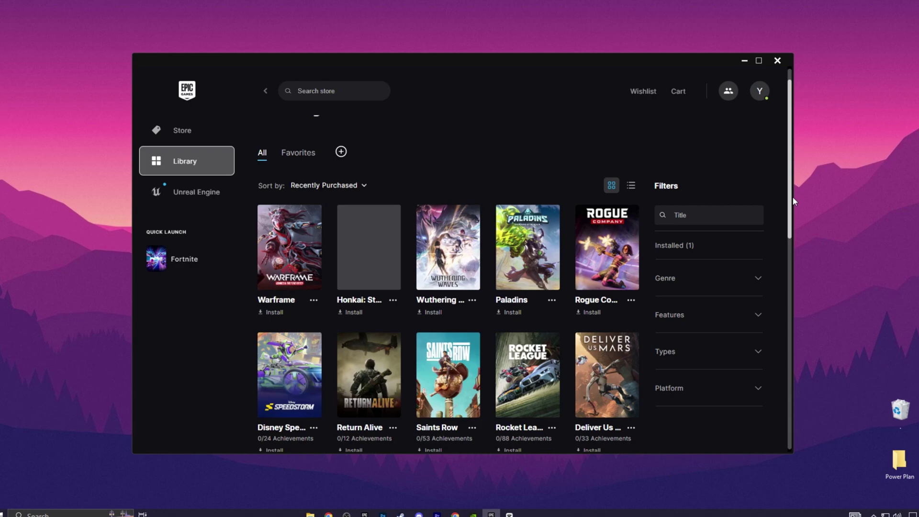
pyautogui.moveTo(792, 197); pyautogui.dragTo(797, 397)
pyautogui.click(450, 379)
pyautogui.click(392, 329)
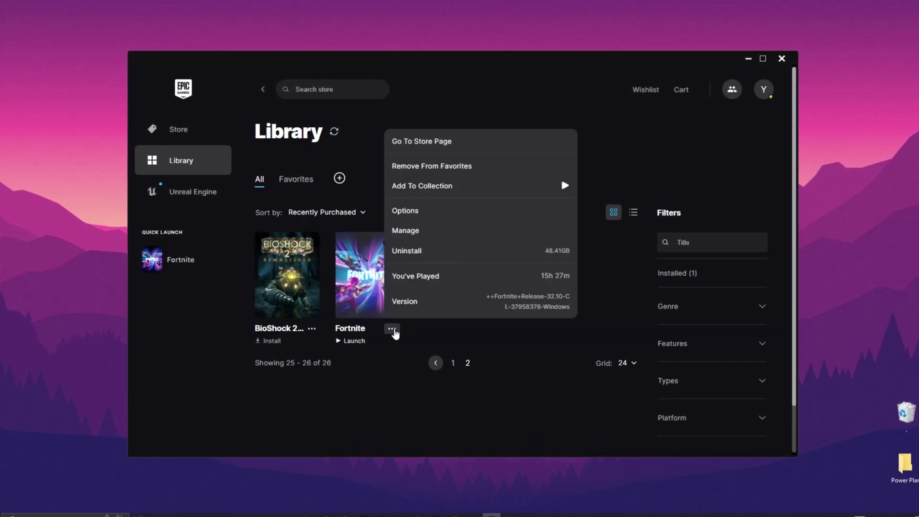
pyautogui.click(392, 214)
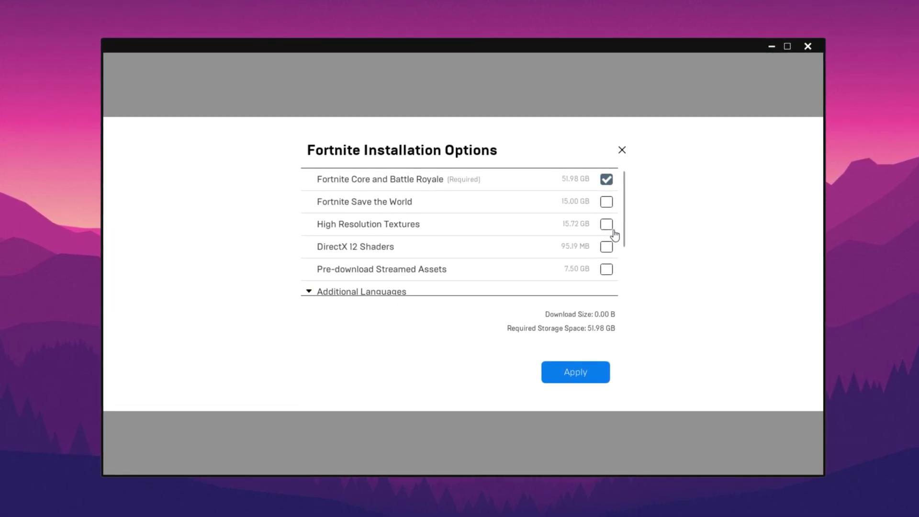
pyautogui.click(566, 374)
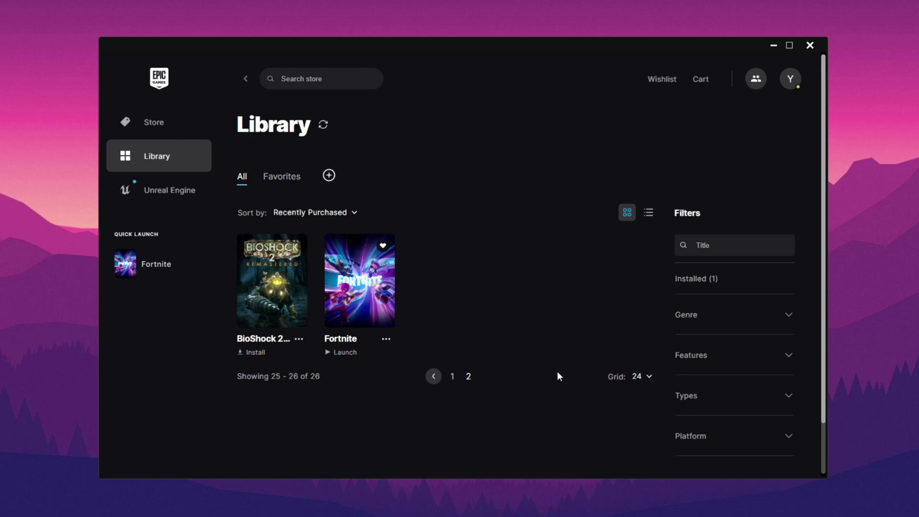
# Check the Verify Files option in Fortnite's management settings and close them.
pyautogui.click(386, 341)
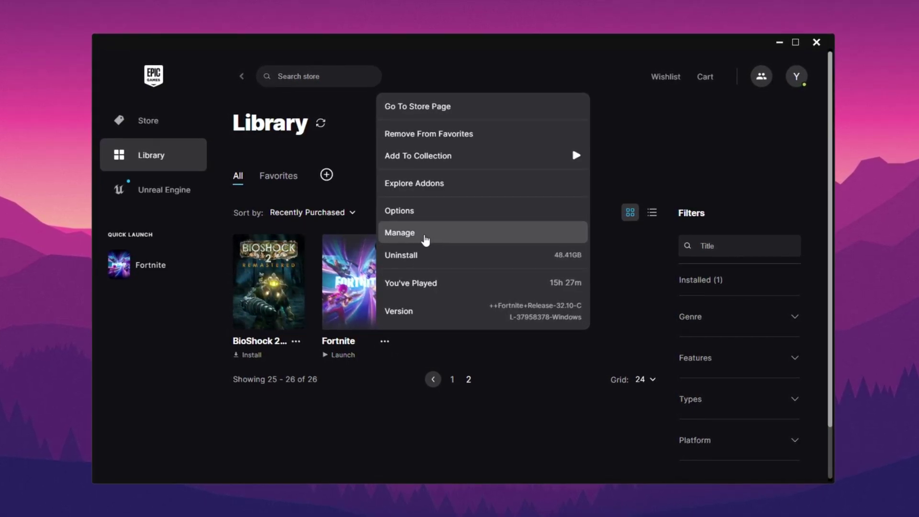
pyautogui.click(425, 240)
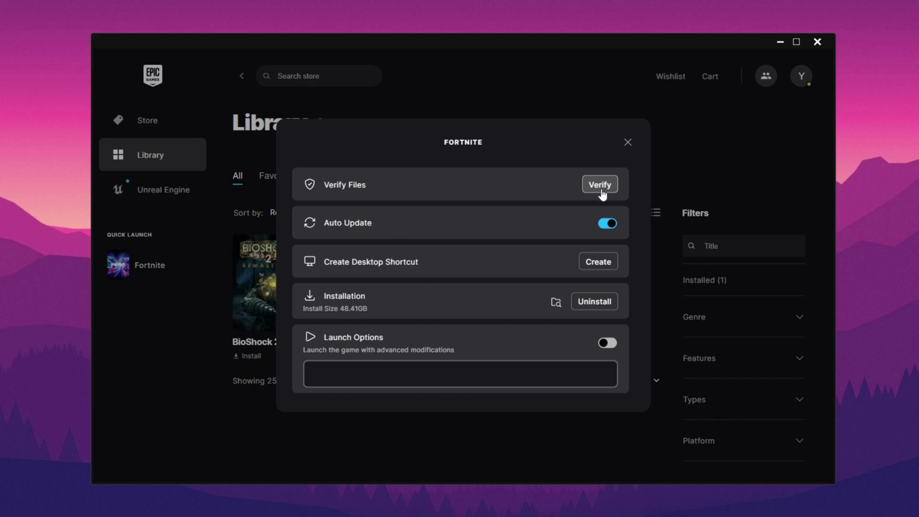
pyautogui.click(637, 144)
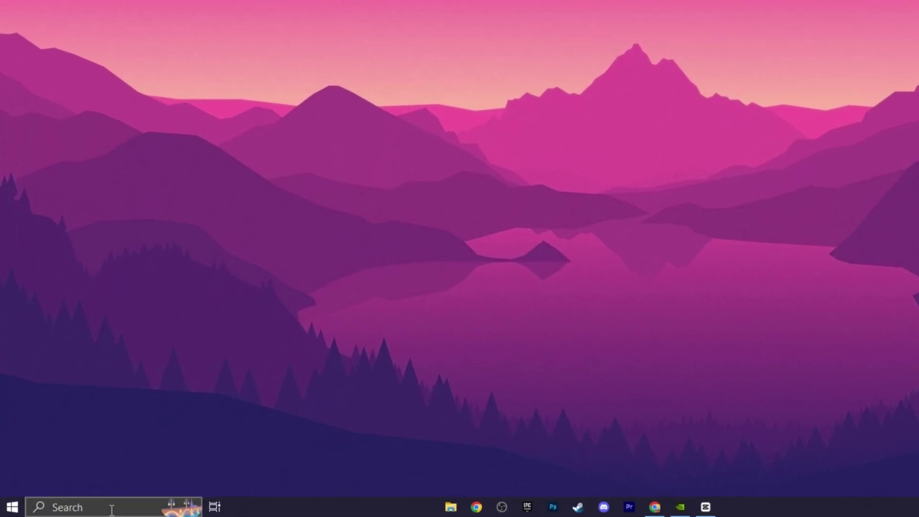
# Run DISM.exe /Online /Cleanup-Image /Restorehealth in a Command Prompt opened as administrator.
pyautogui.click(111, 510)
pyautogui.write('com')
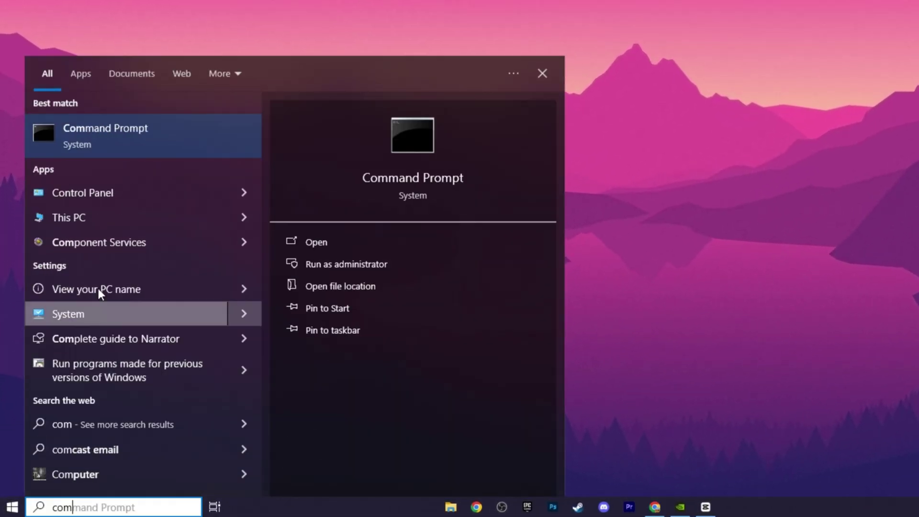
pyautogui.rightClick(93, 125)
pyautogui.click(164, 137)
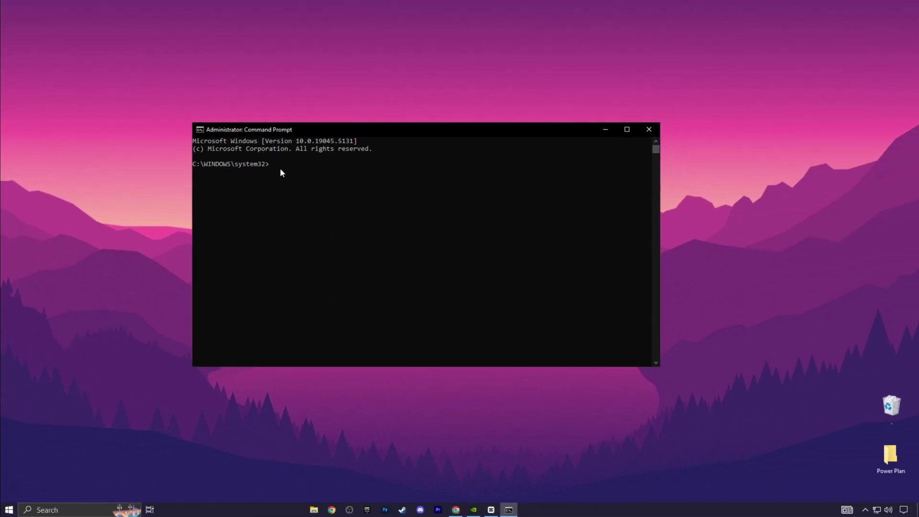
pyautogui.write('DISM.exe /Online /Cleanup-Image /Restorehealth')
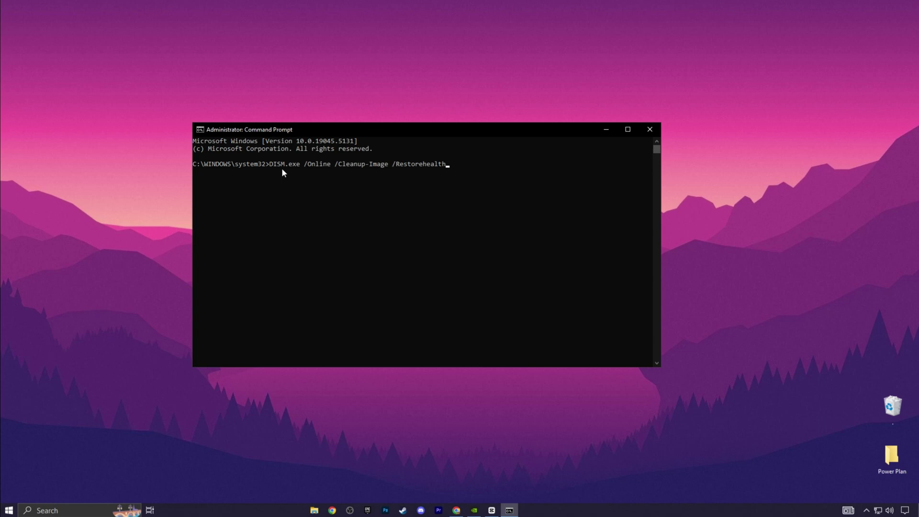
pyautogui.press('Return')
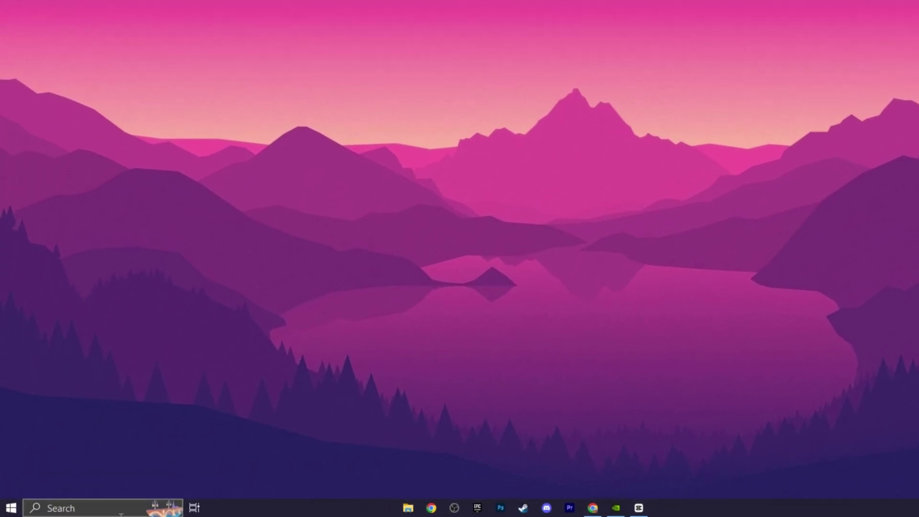
# Search Windows for the Game Mode settings and turn off Game Bar in the gaming section.
pyautogui.press('super+s')
pyautogui.write('gam')
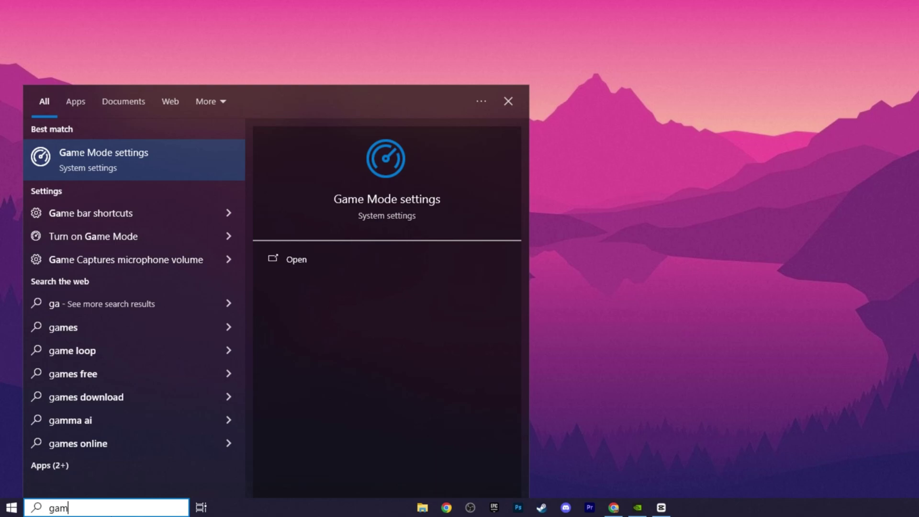
pyautogui.write('e')
pyautogui.click(187, 175)
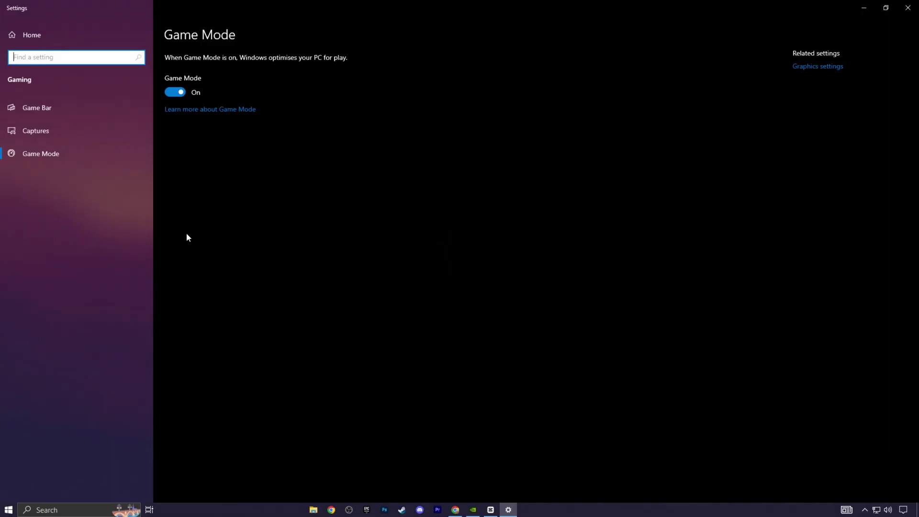
pyautogui.click(48, 102)
pyautogui.click(179, 111)
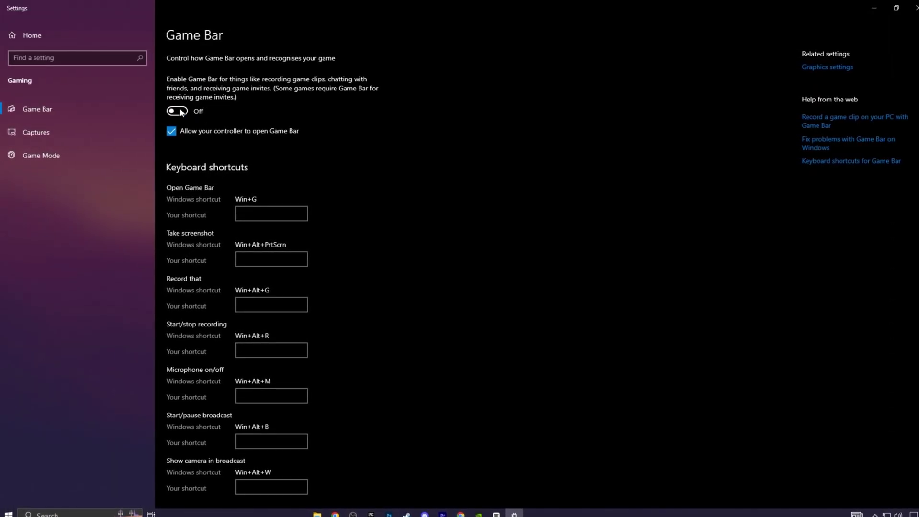
# Turn off recording audio when a game is recorded in the Captures settings, and toggle Game Mode.
pyautogui.click(63, 134)
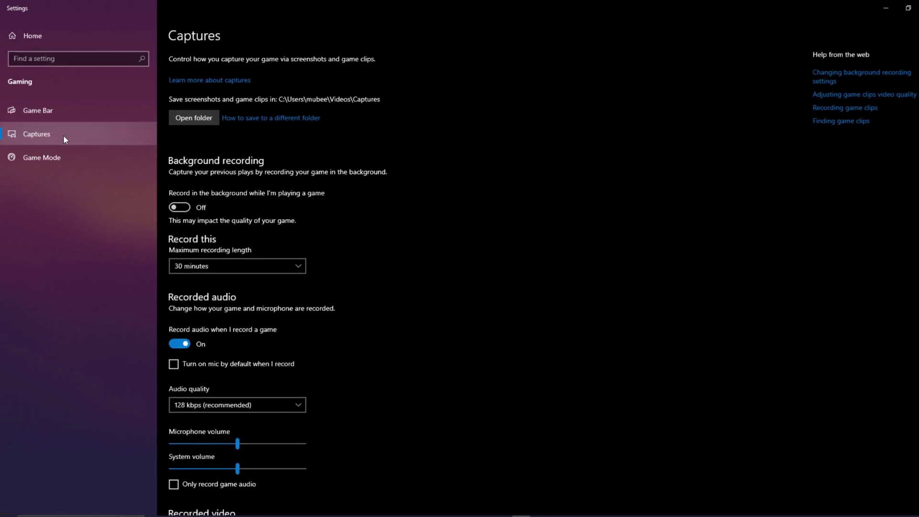
pyautogui.click(175, 349)
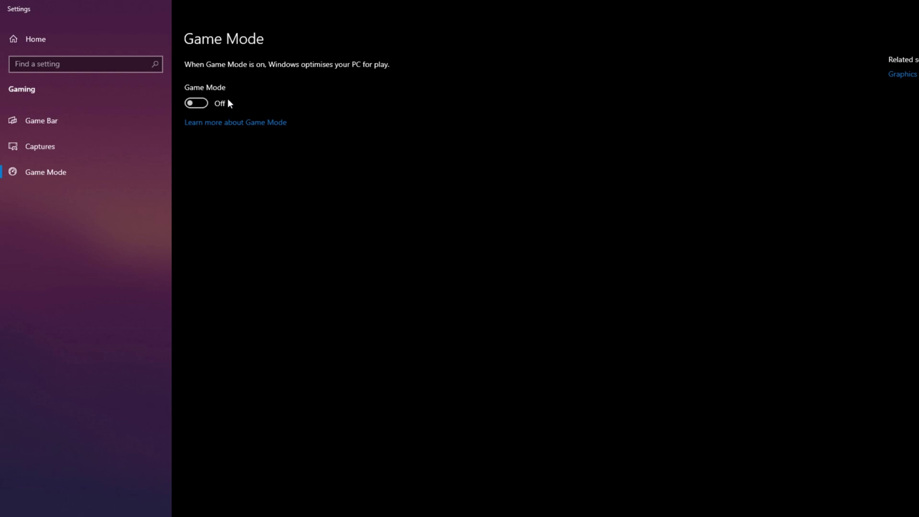
pyautogui.click(189, 105)
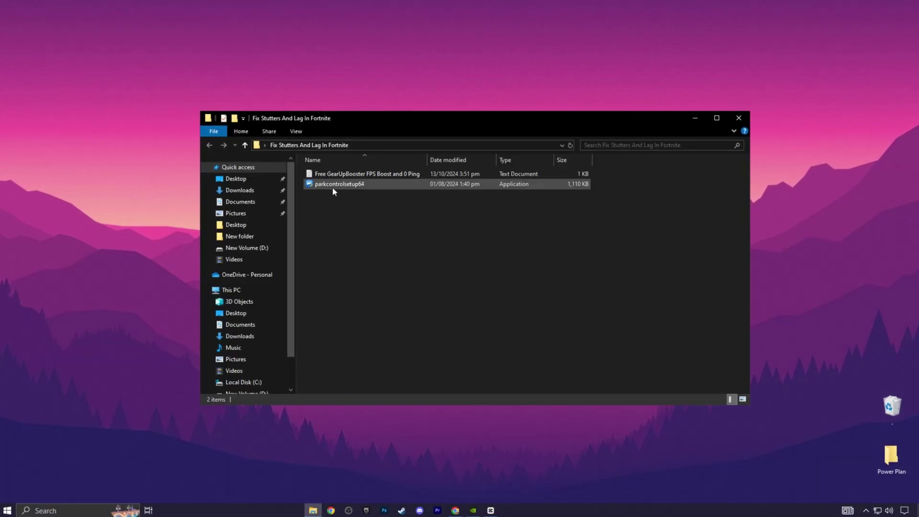
# Run parkcontrolsetup64 as administrator and install ParkControl in English with Start menu shortcuts and Launch ParkControl selected.
pyautogui.click(332, 186)
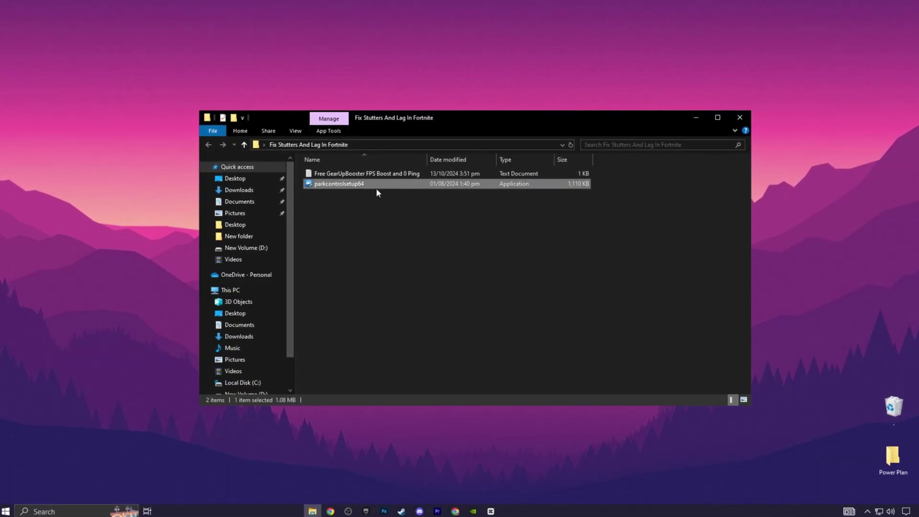
pyautogui.rightClick(348, 187)
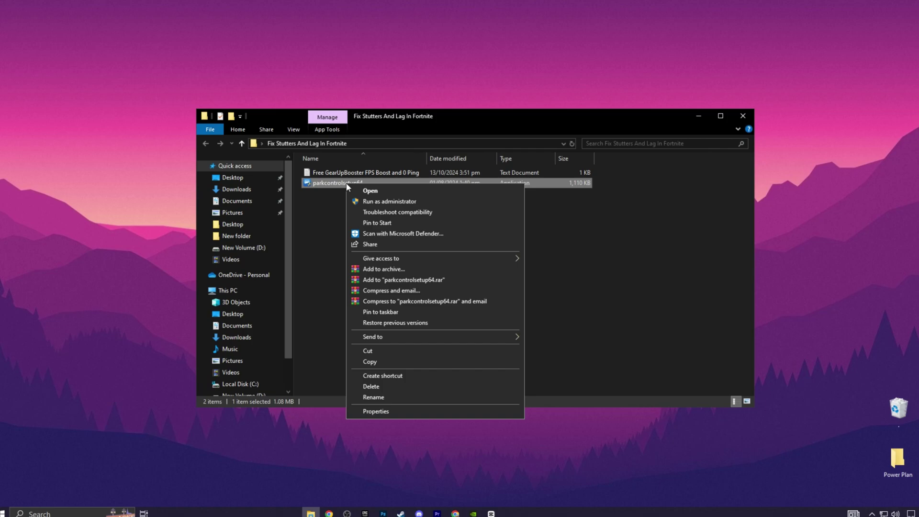
pyautogui.click(380, 200)
pyautogui.click(430, 343)
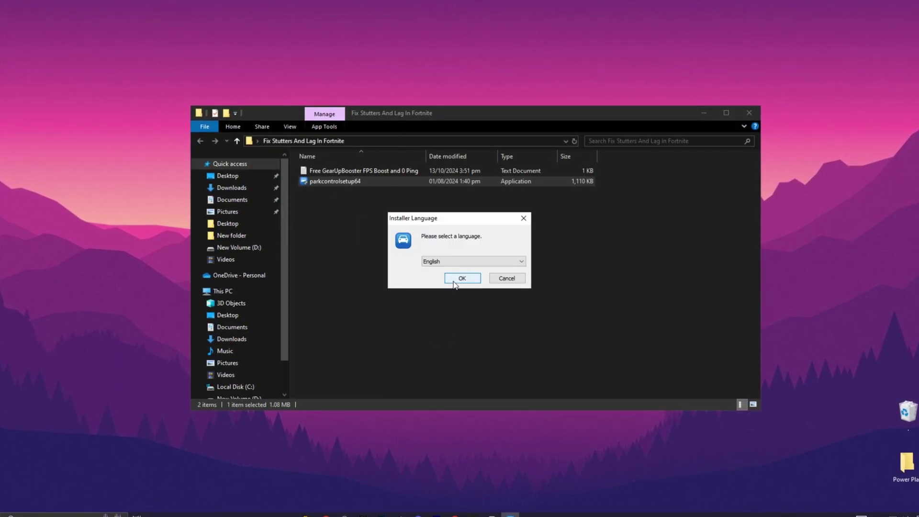
pyautogui.click(461, 278)
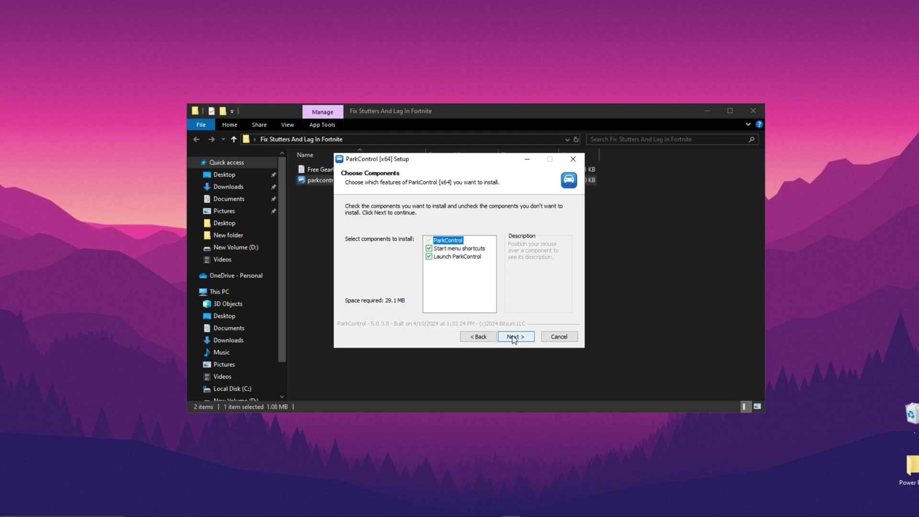
pyautogui.click(513, 336)
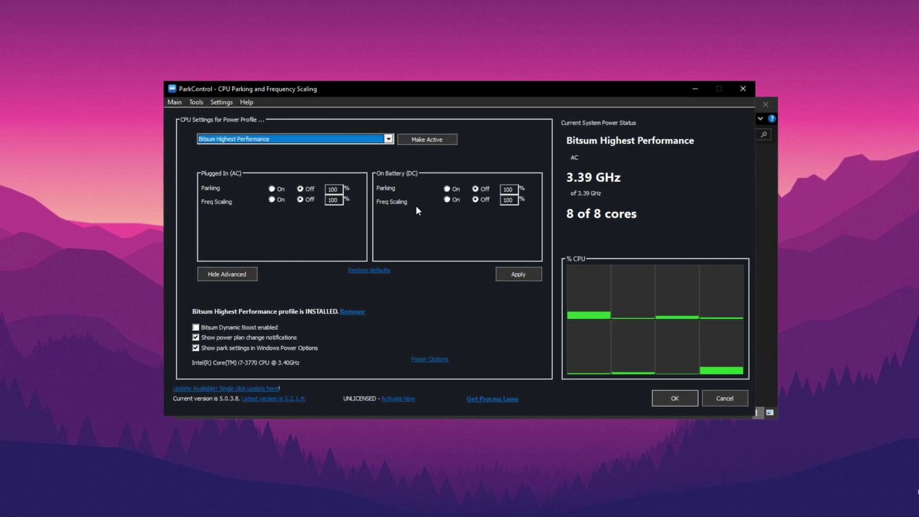
# Apply the Bitsum Highest Performance power profile in ParkControl, close its window and check its status among the hidden tray programs.
pyautogui.click(292, 139)
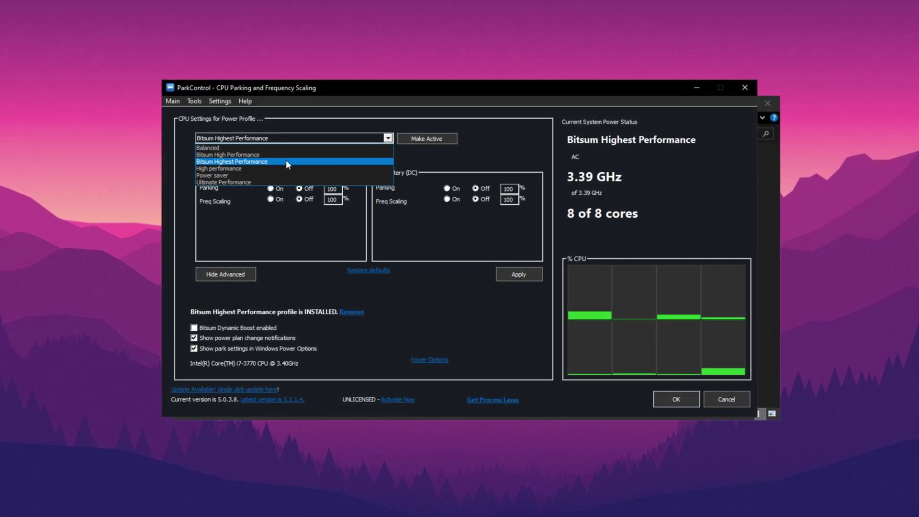
pyautogui.click(239, 162)
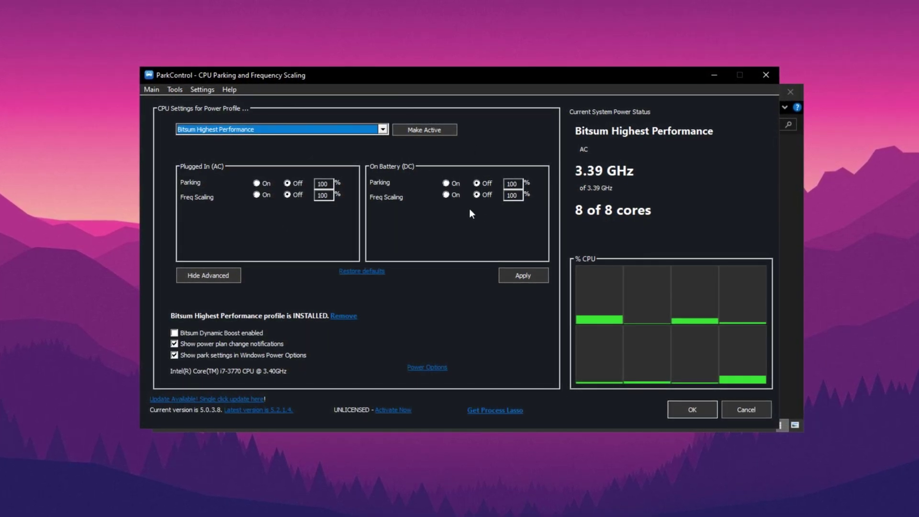
pyautogui.click(515, 276)
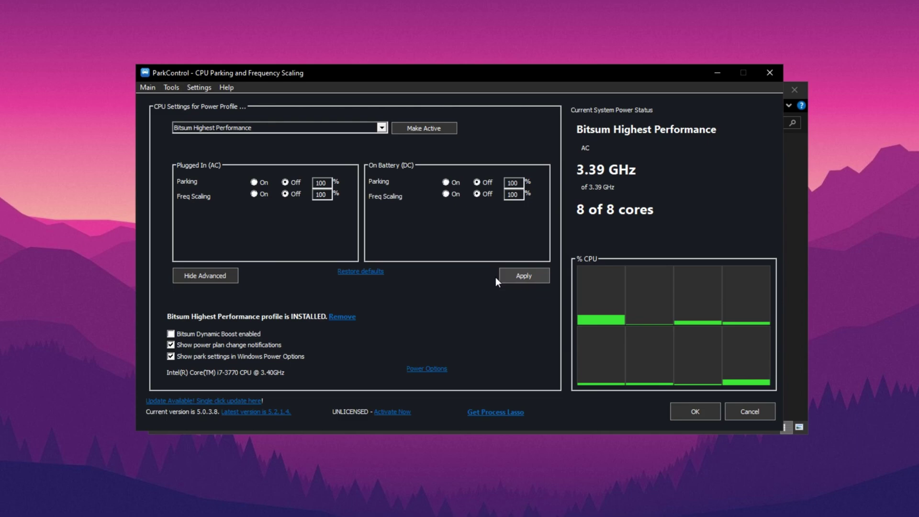
pyautogui.click(690, 413)
pyautogui.click(855, 510)
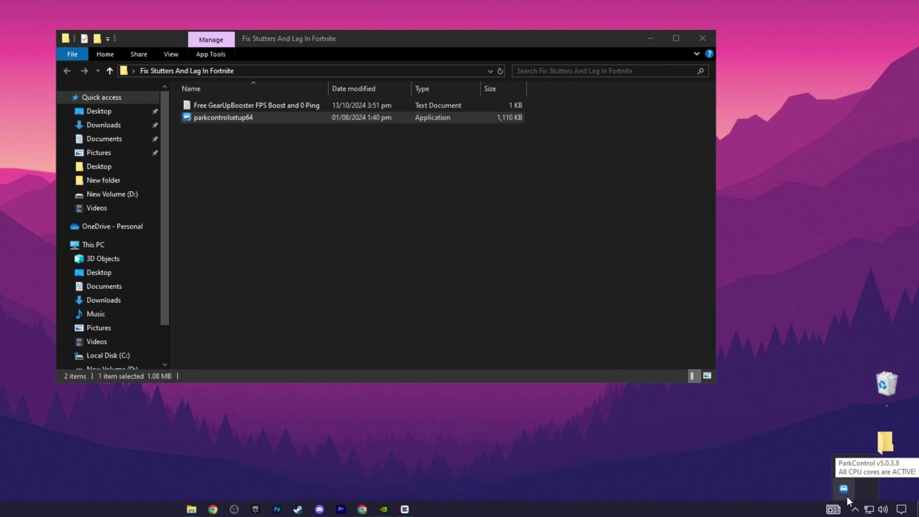
# Open the "Free GearUpBooster FPS Boost and 0 Ping" text file and select the website link in it.
pyautogui.click(340, 237)
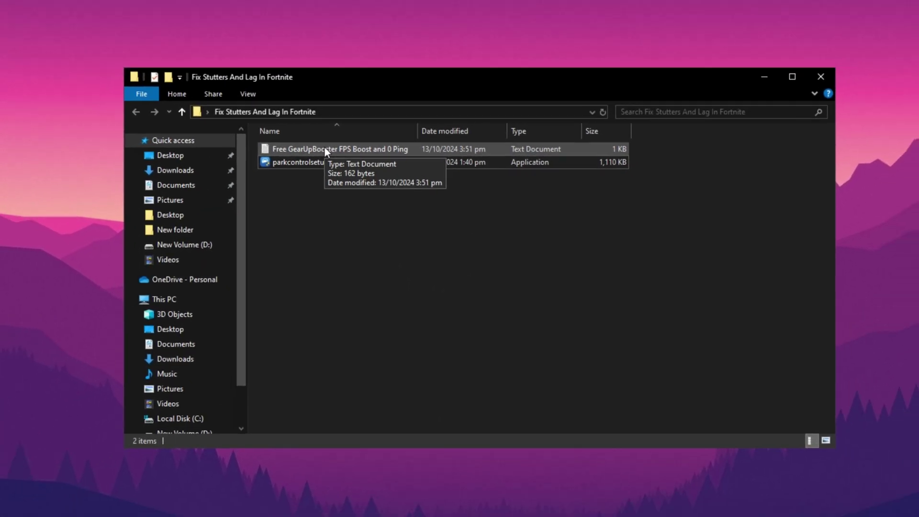
pyautogui.doubleClick(326, 149)
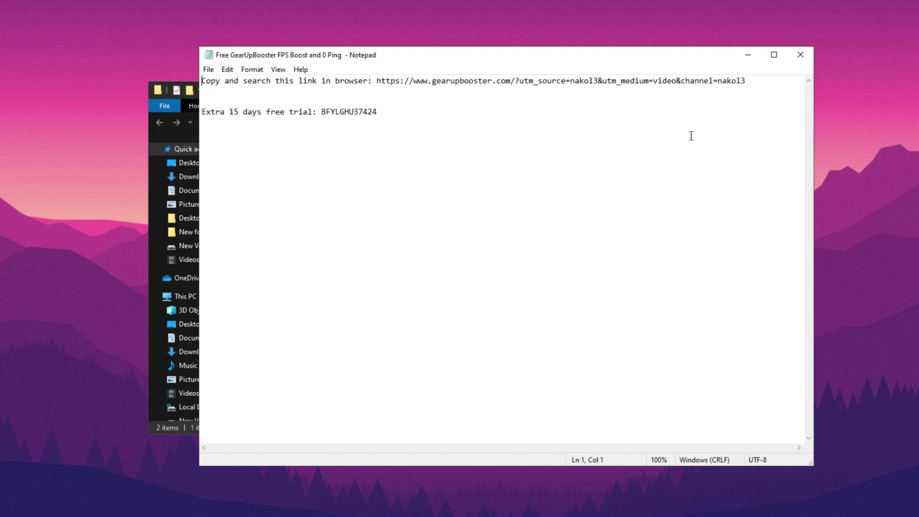
pyautogui.moveTo(766, 92); pyautogui.dragTo(417, 85)
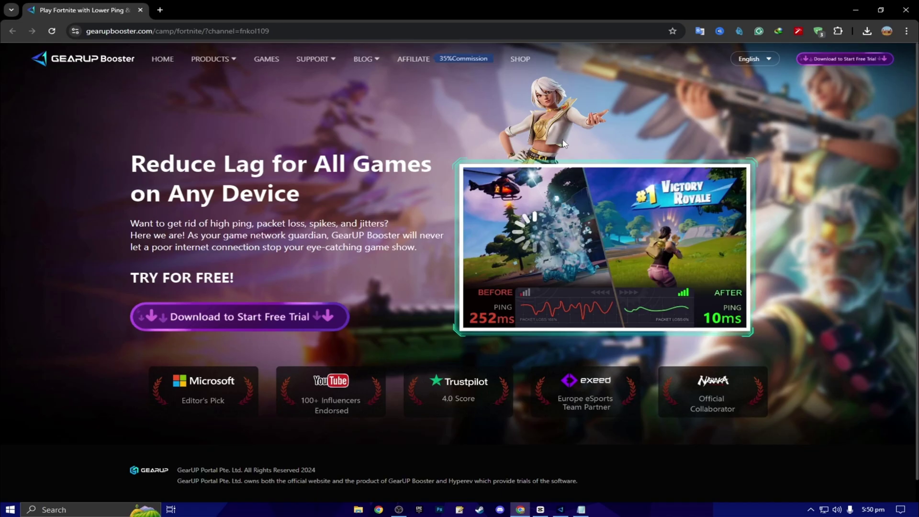
# Switch back to the GearUpBooster text file and look up the code for the extra 15 days of free trial.
pyautogui.click(581, 509)
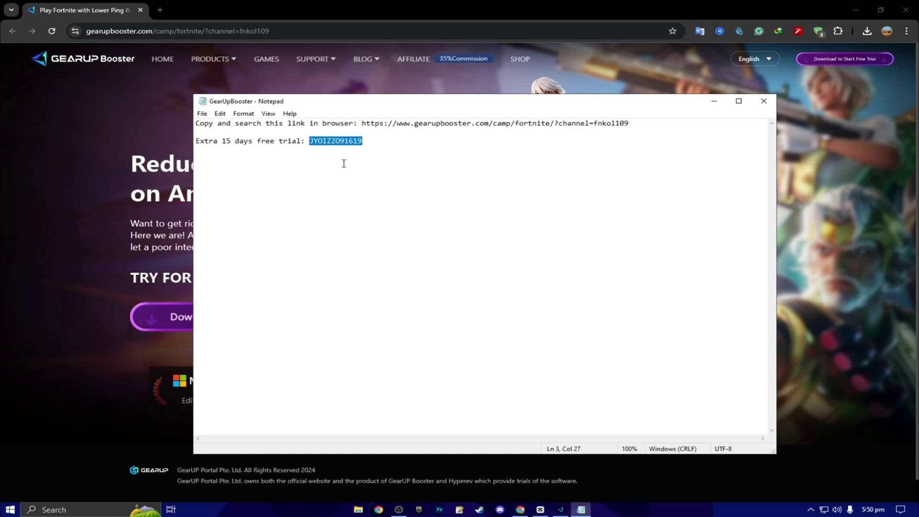
pyautogui.click(389, 156)
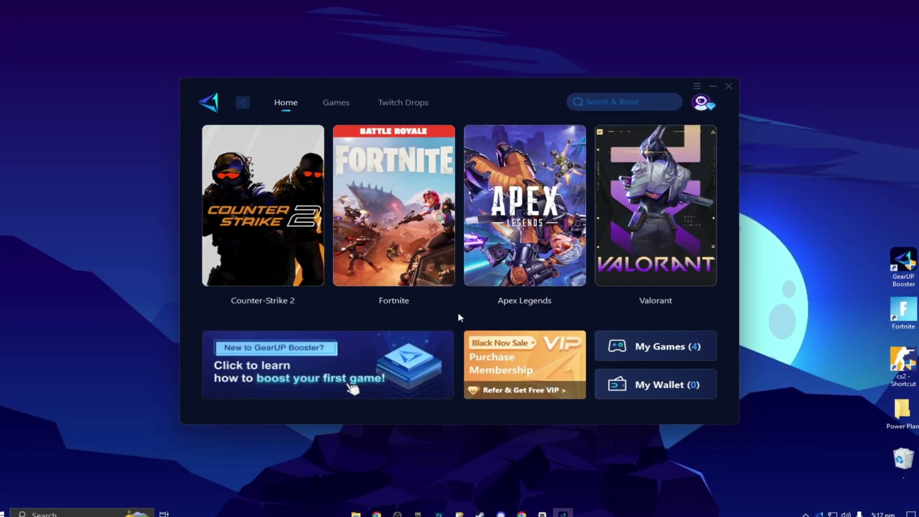
# Browse GearUP Booster's Shooting, Action and Racing games, and start boosting Fortnite from the home page.
pyautogui.click(337, 106)
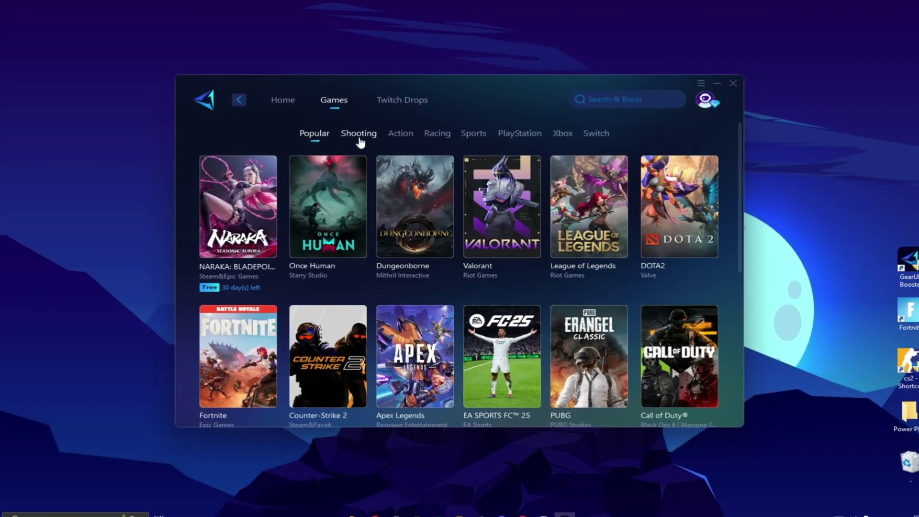
pyautogui.click(359, 137)
pyautogui.click(398, 135)
pyautogui.click(430, 137)
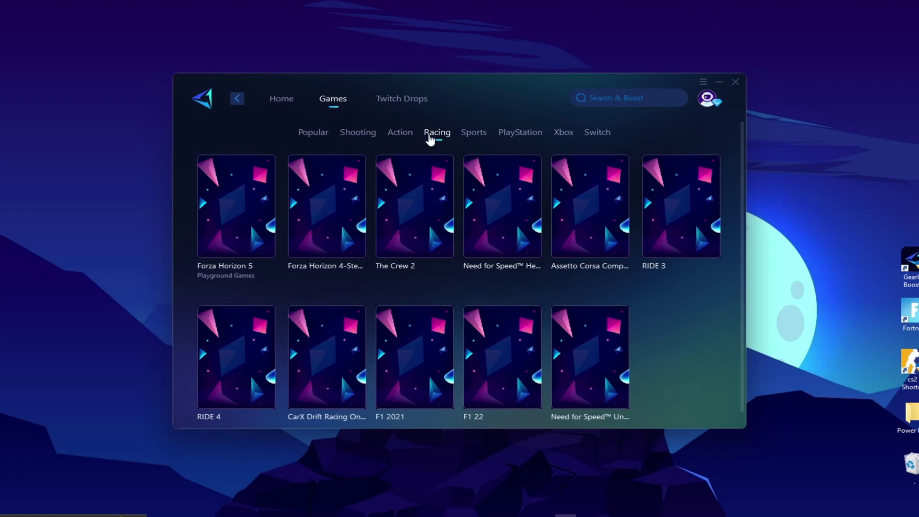
pyautogui.click(281, 98)
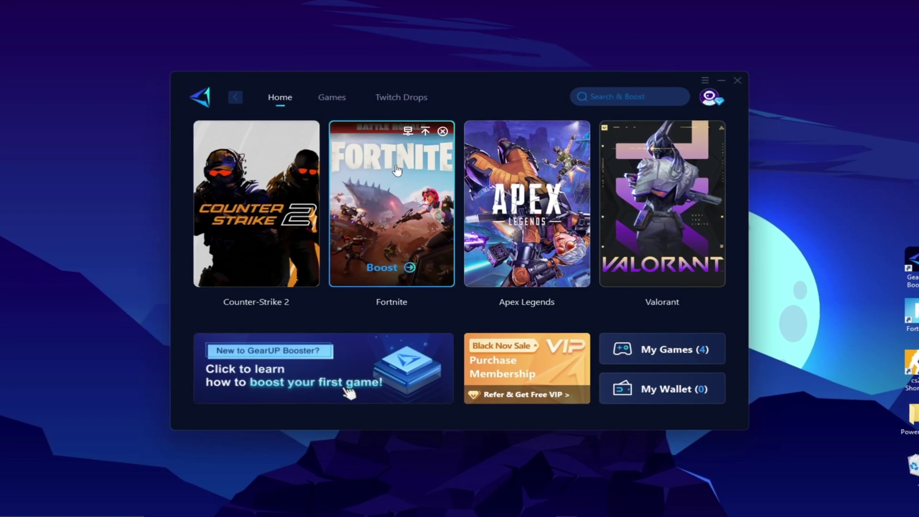
pyautogui.click(403, 269)
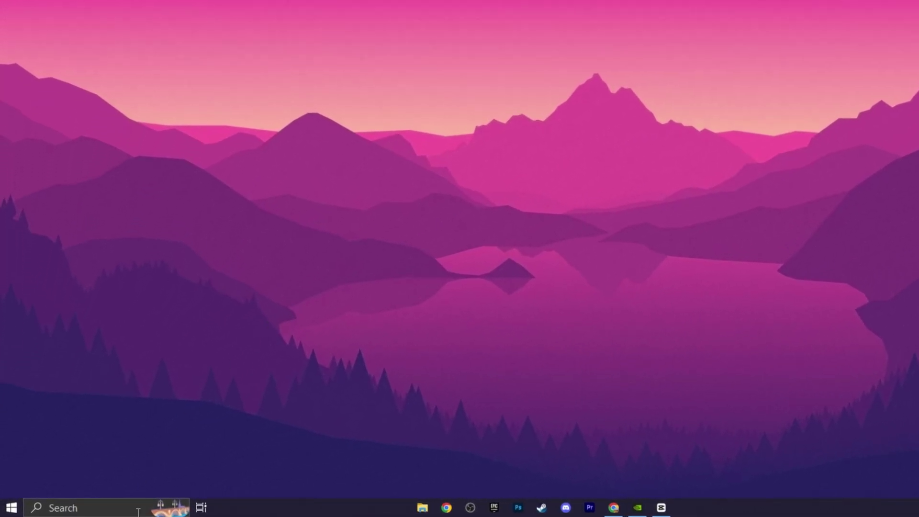
# Find the advanced system settings in Windows, open Performance Options and show its advanced settings.
pyautogui.click(116, 504)
pyautogui.write('advanced')
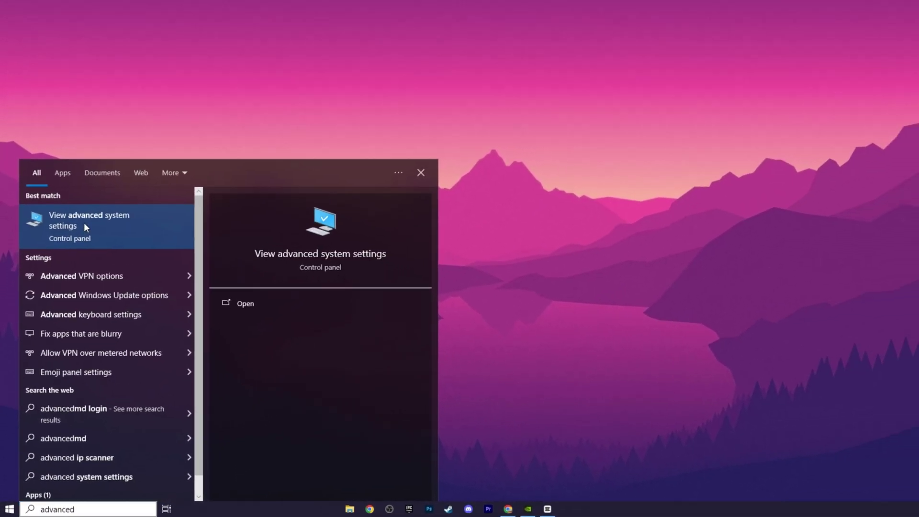
pyautogui.click(84, 223)
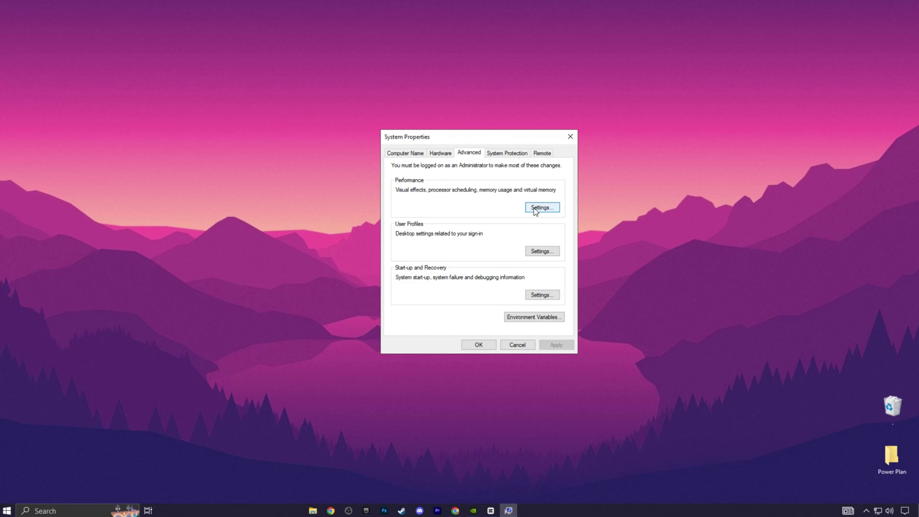
pyautogui.click(535, 208)
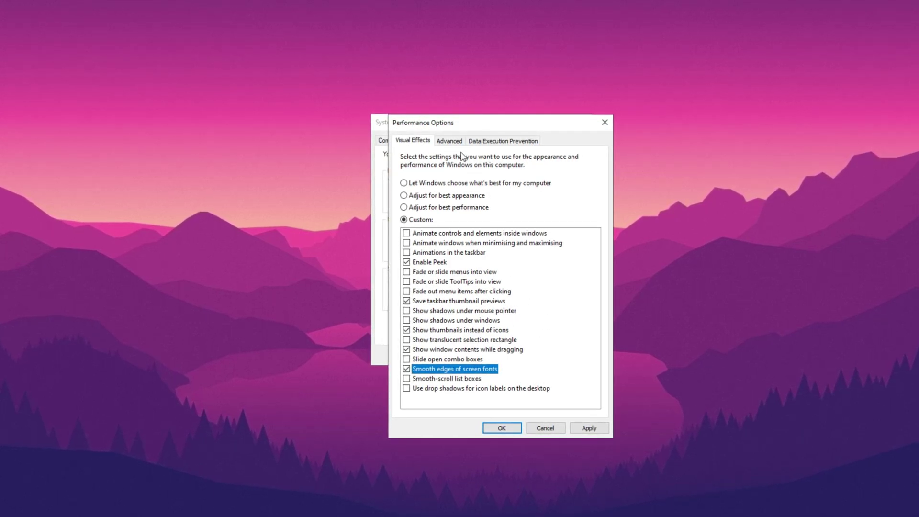
pyautogui.click(452, 141)
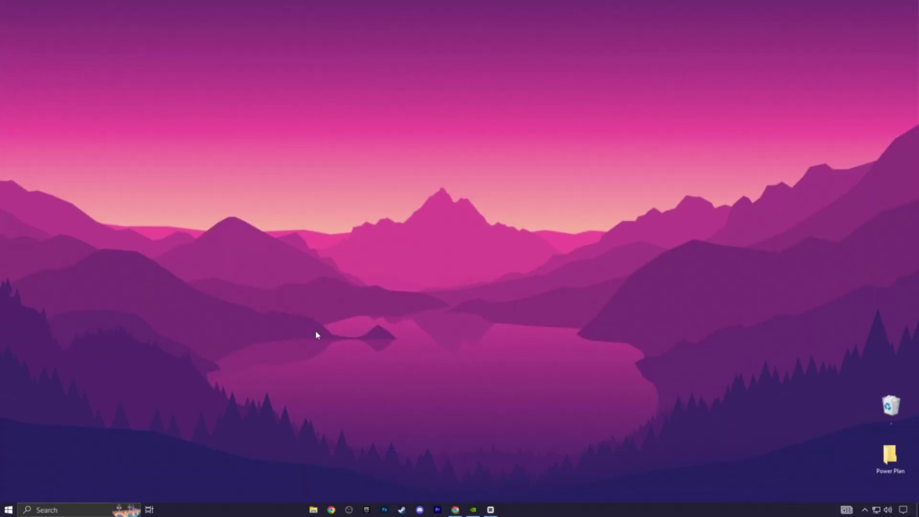
# Open the Windows Storage settings and uninstall Boom 3D from Apps & features.
pyautogui.click(88, 506)
pyautogui.write('storage')
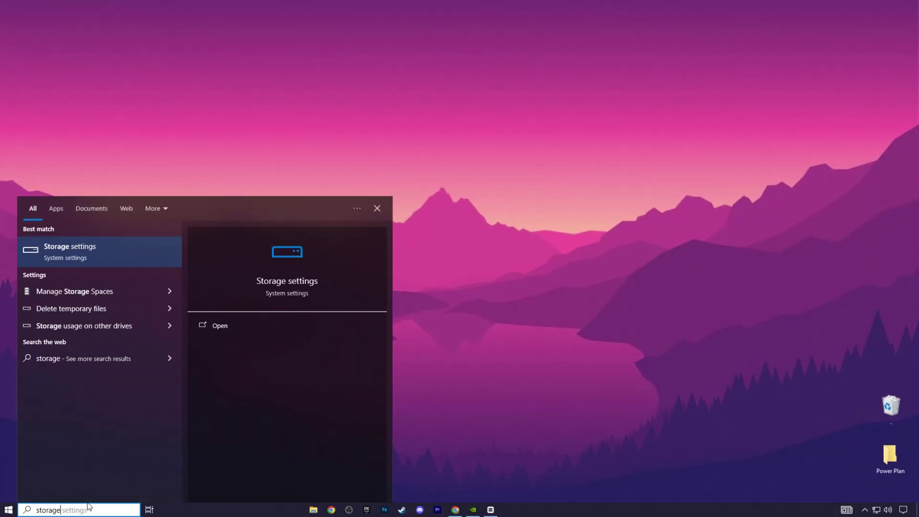
pyautogui.click(157, 245)
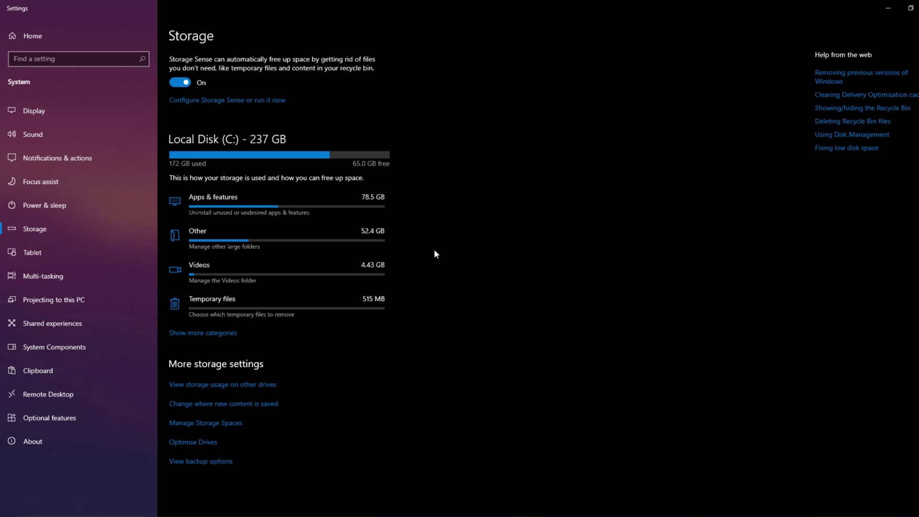
pyautogui.click(274, 203)
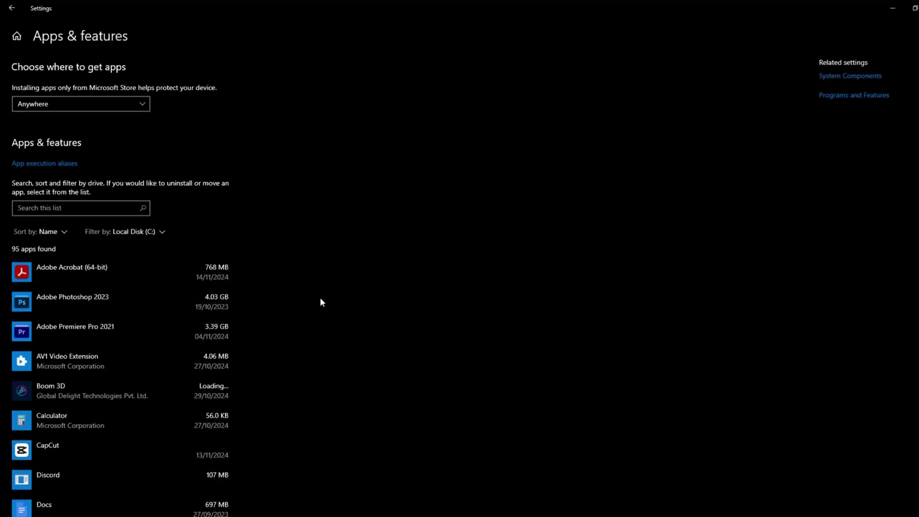
pyautogui.click(154, 398)
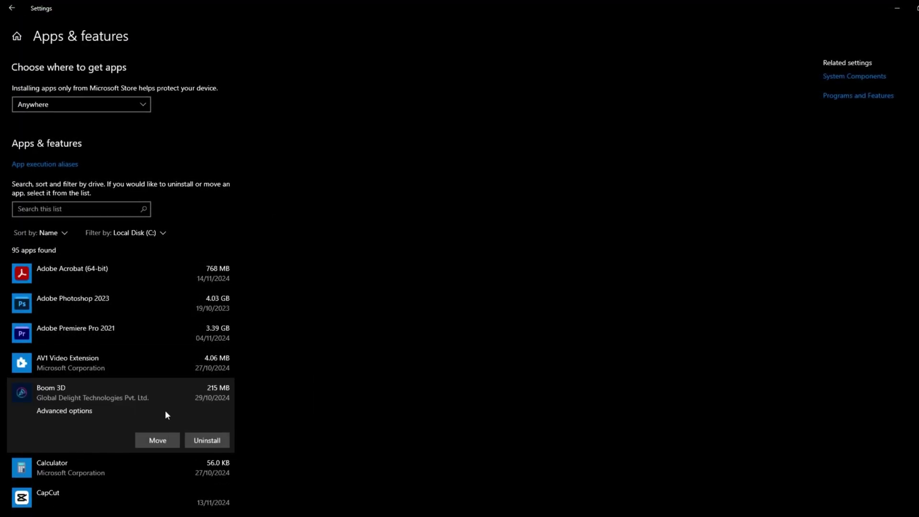
pyautogui.click(209, 442)
pyautogui.click(249, 419)
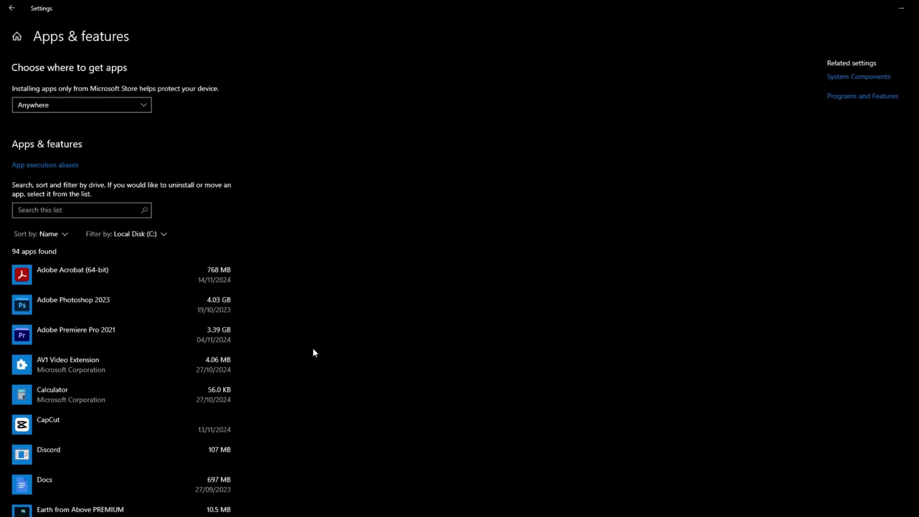
# Return to Storage, include the Recycle Bin in the temporary files selection and remove the selected files.
pyautogui.click(11, 8)
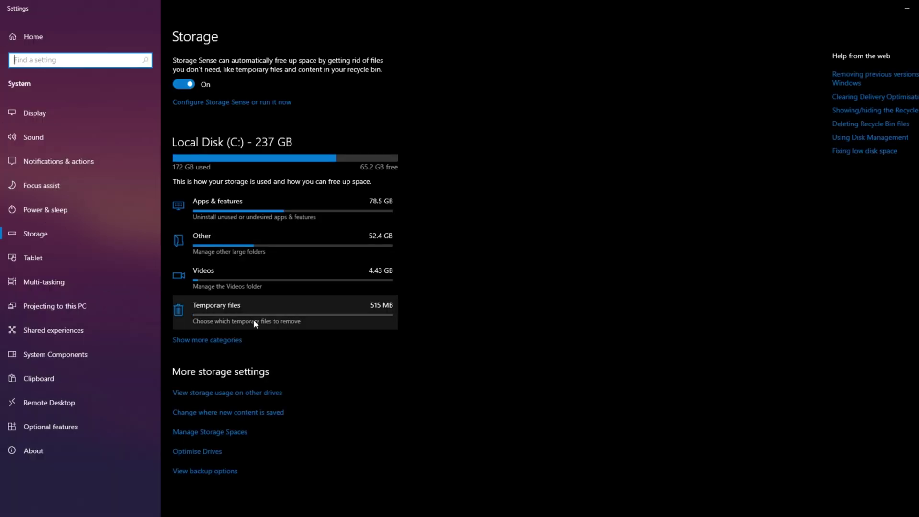
pyautogui.click(224, 314)
pyautogui.click(18, 179)
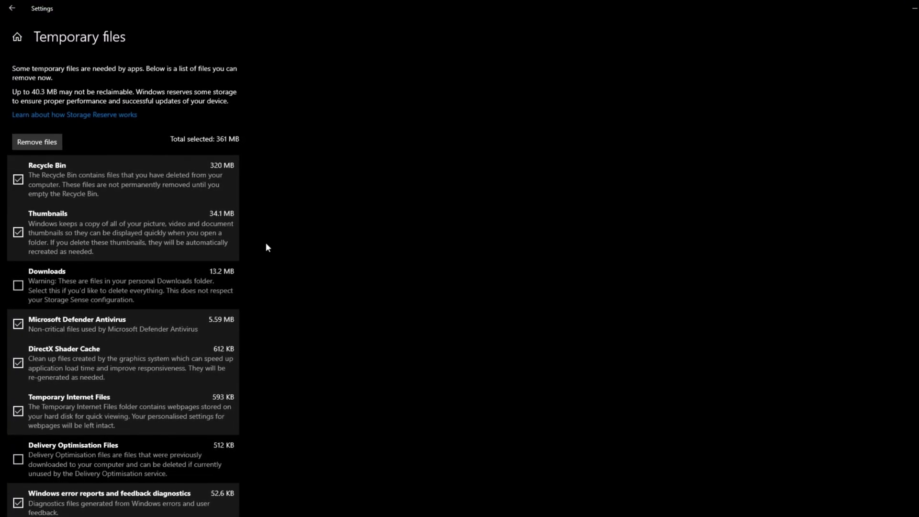
pyautogui.click(40, 142)
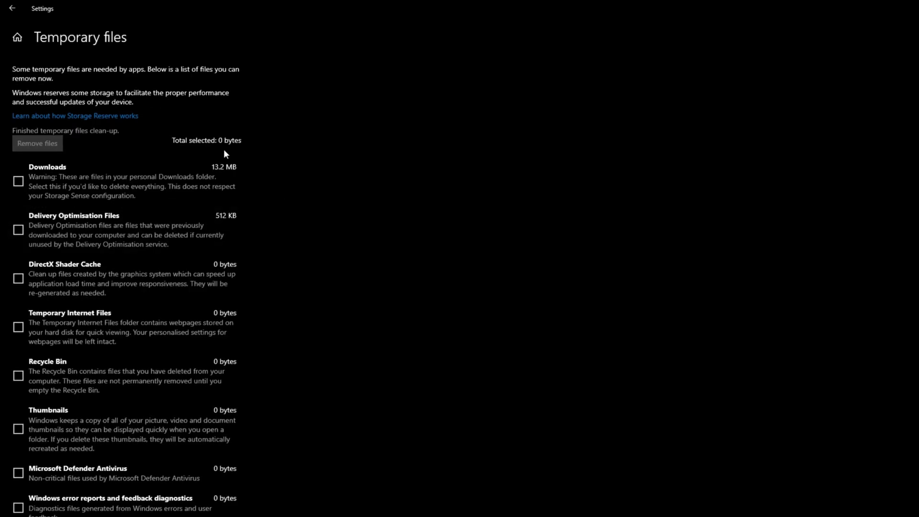
# Return to Storage and configure Storage Sense to run every week.
pyautogui.click(13, 8)
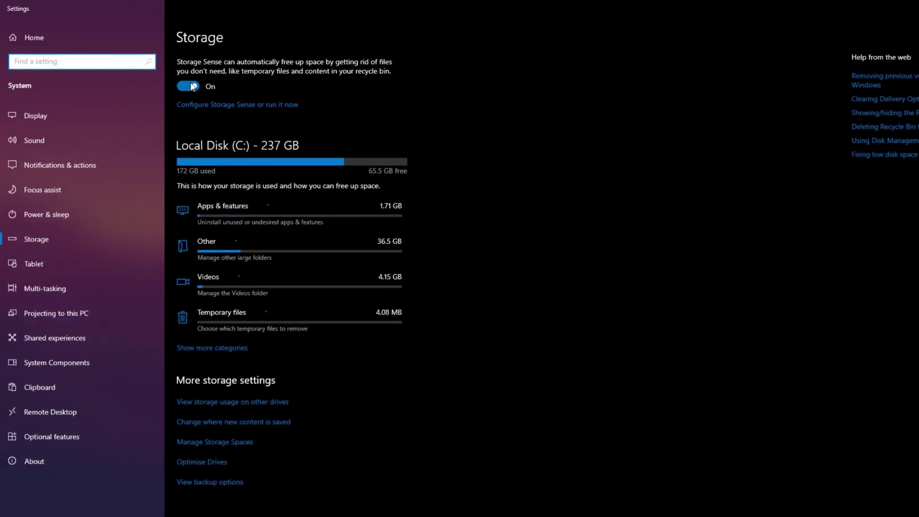
pyautogui.click(230, 105)
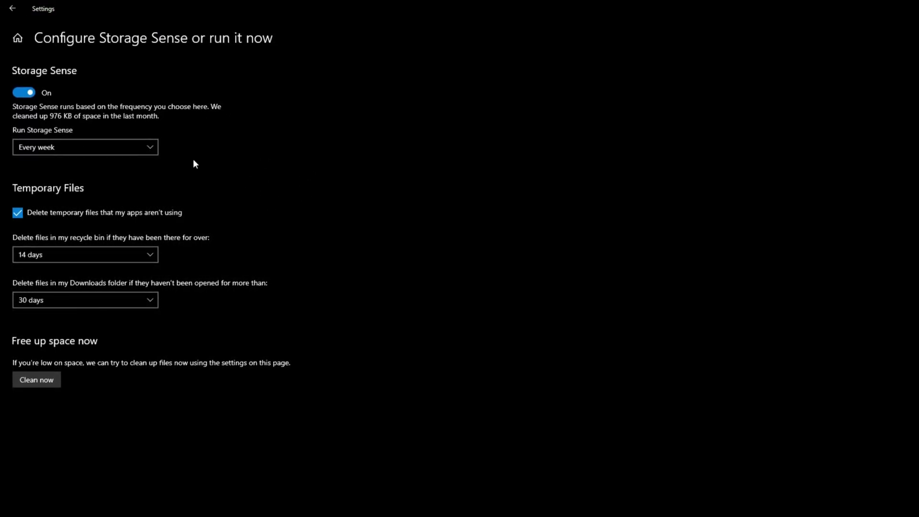
pyautogui.click(116, 148)
pyautogui.click(87, 149)
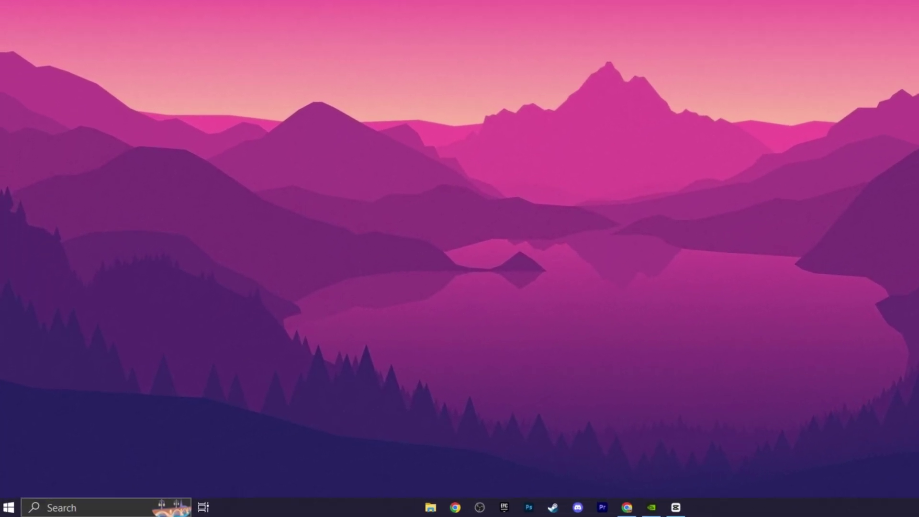
# Open the Windows Graphics settings and add the desktop app FortniteClient-Win64-Shipping from D:\Fortnite\Fortnite\FortniteGame\Binaries\Win64.
pyautogui.press('super')
pyautogui.write('graphics')
pyautogui.click(120, 158)
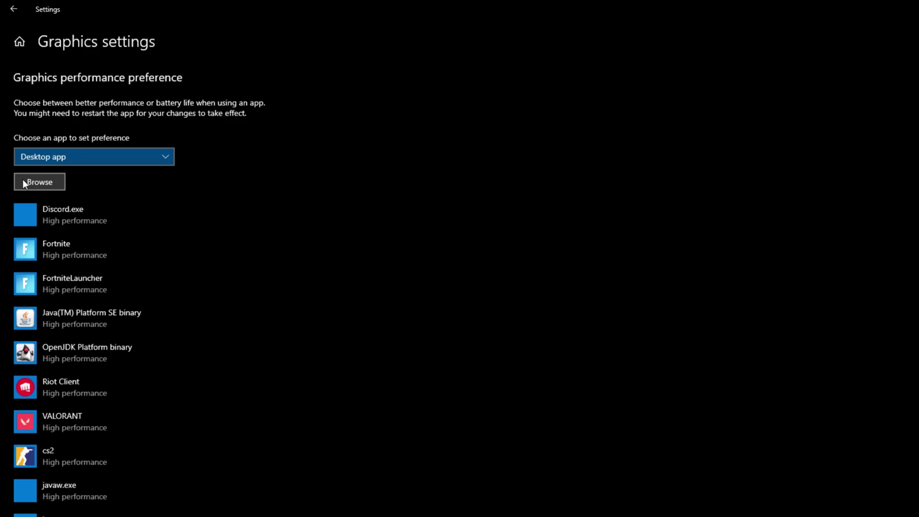
pyautogui.click(38, 182)
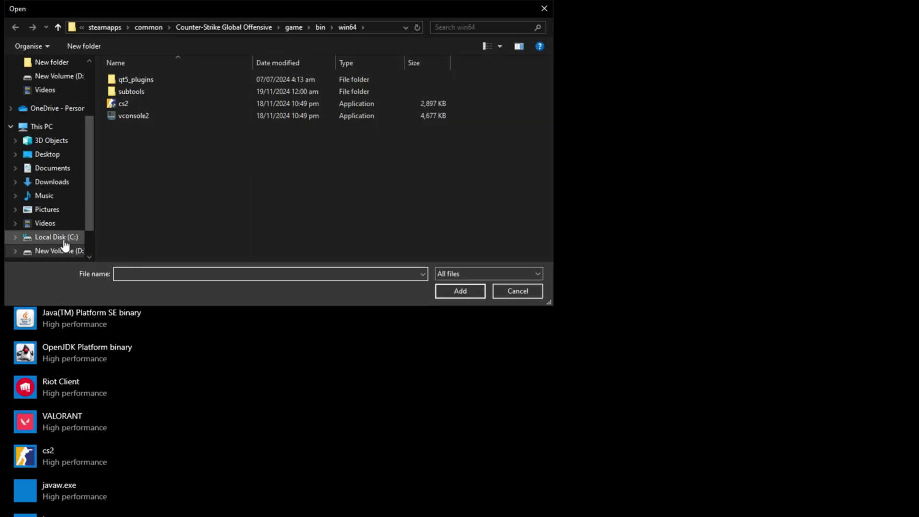
pyautogui.doubleClick(133, 106)
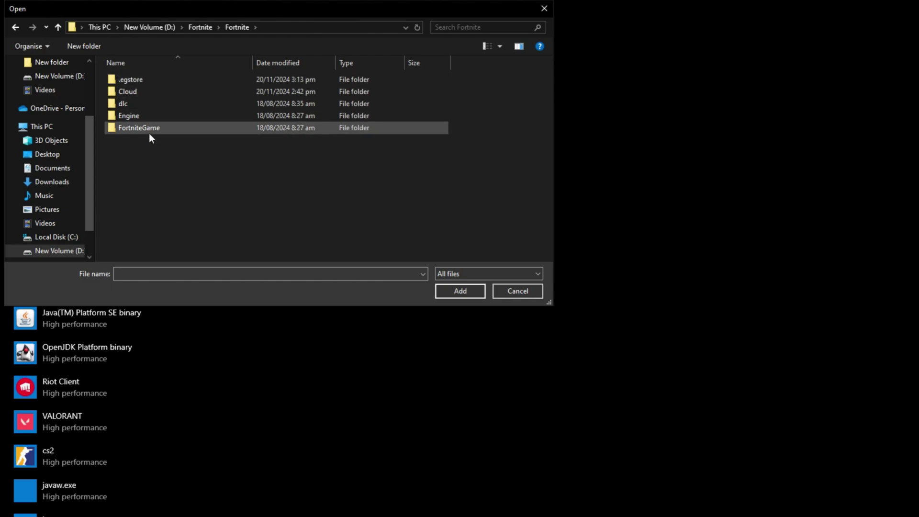
pyautogui.doubleClick(148, 129)
pyautogui.doubleClick(154, 81)
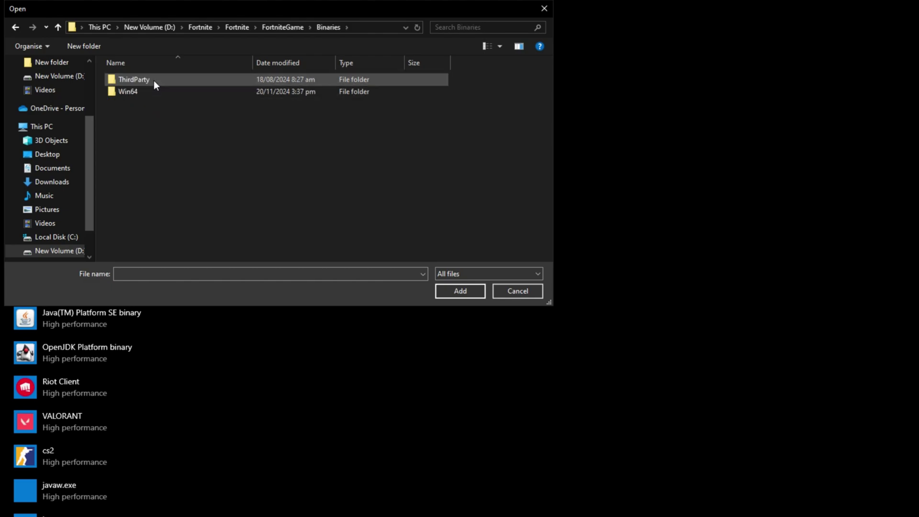
pyautogui.doubleClick(147, 91)
pyautogui.click(149, 117)
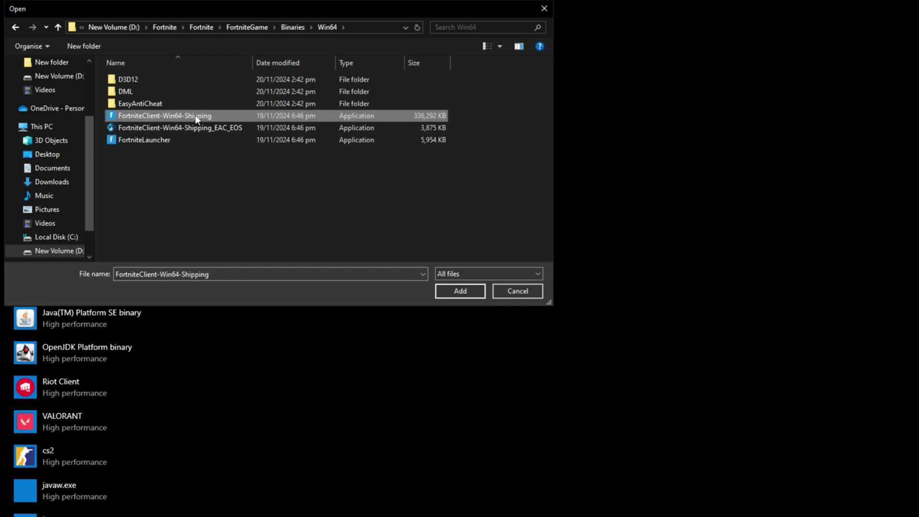
pyautogui.click(457, 292)
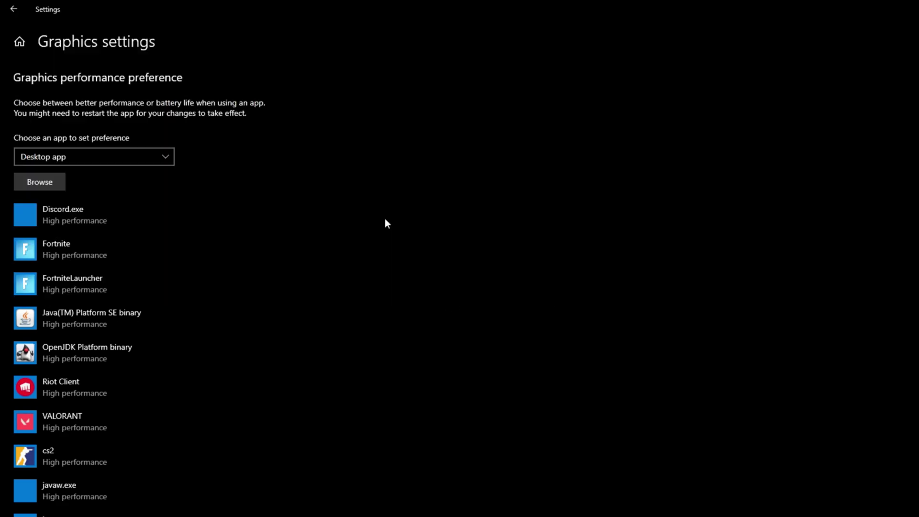
# Set Fortnite's graphics preference to High performance and save it.
pyautogui.click(130, 252)
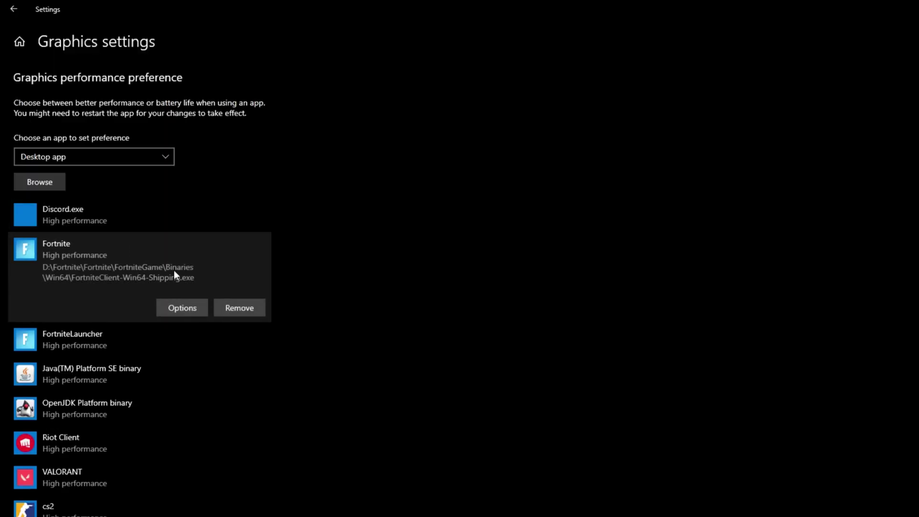
pyautogui.click(170, 308)
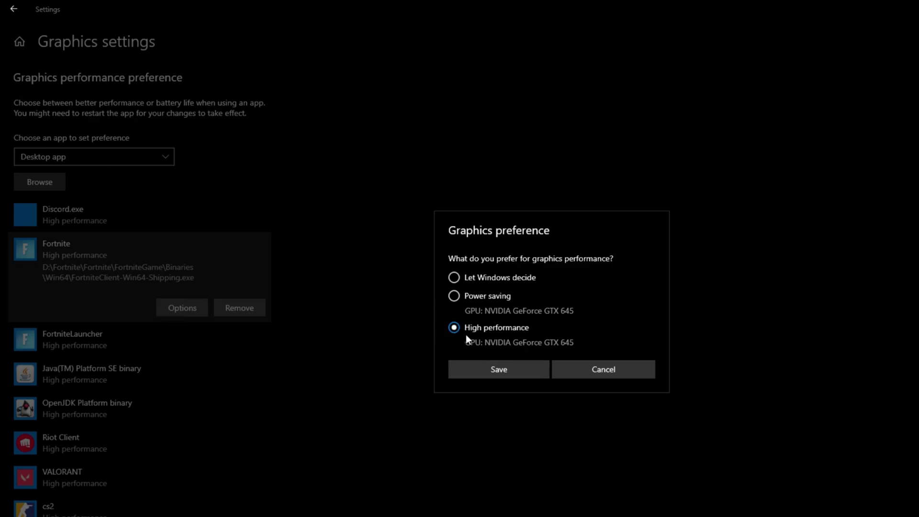
pyautogui.click(466, 371)
pyautogui.scroll(-4, 476, 201)
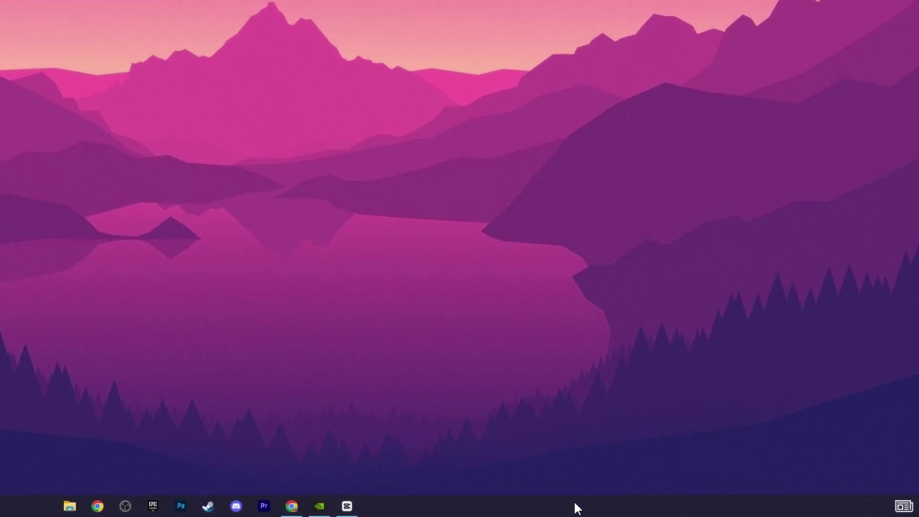
# Open Task Manager's services list and locate the Xbox services XblAuthManager, XblGameSave, XboxGipSvc and XboxNetApiSvc.
pyautogui.rightClick(636, 510)
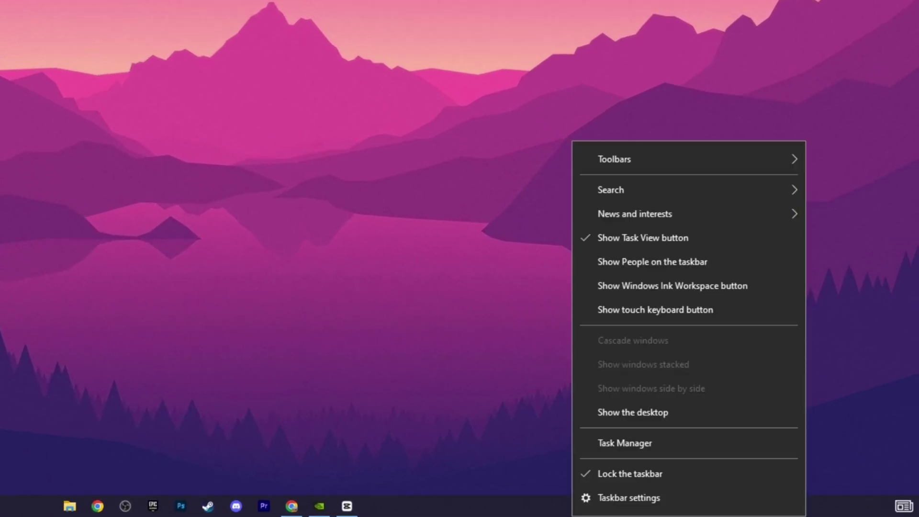
pyautogui.click(607, 444)
pyautogui.click(392, 125)
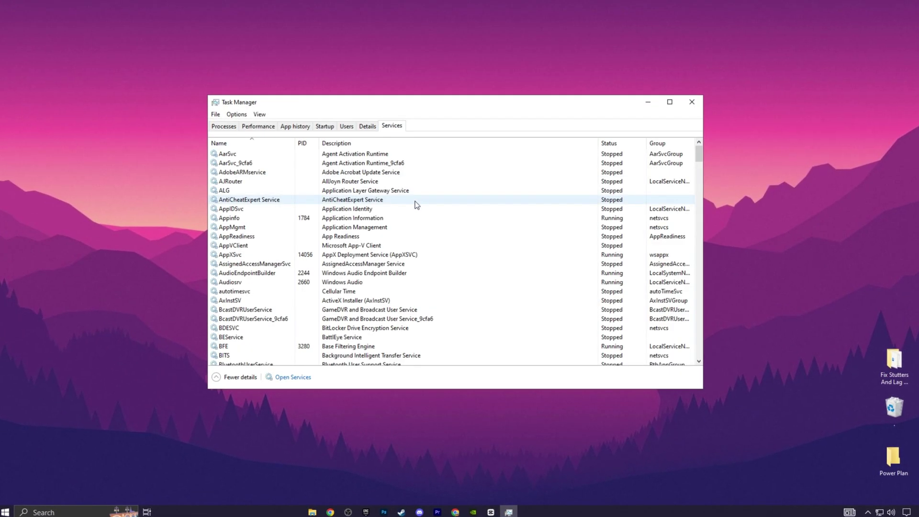
pyautogui.moveTo(699, 154); pyautogui.dragTo(701, 359)
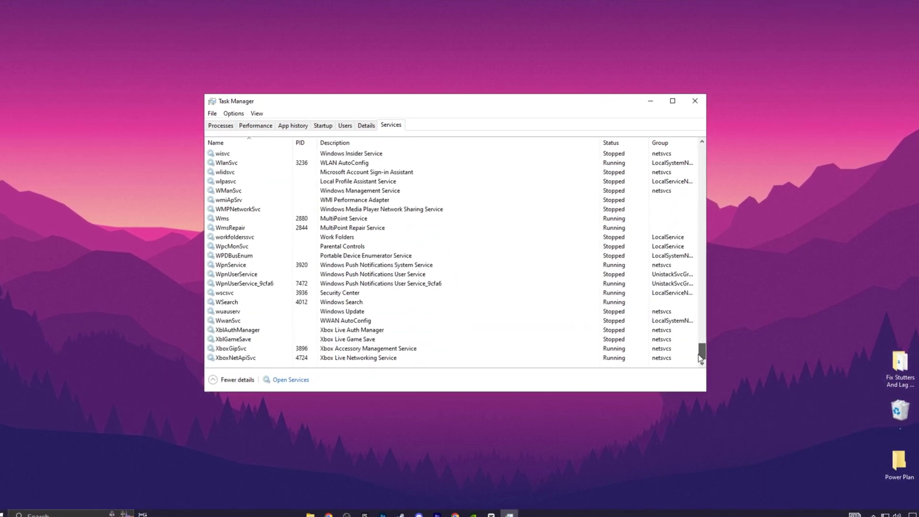
pyautogui.click(255, 330)
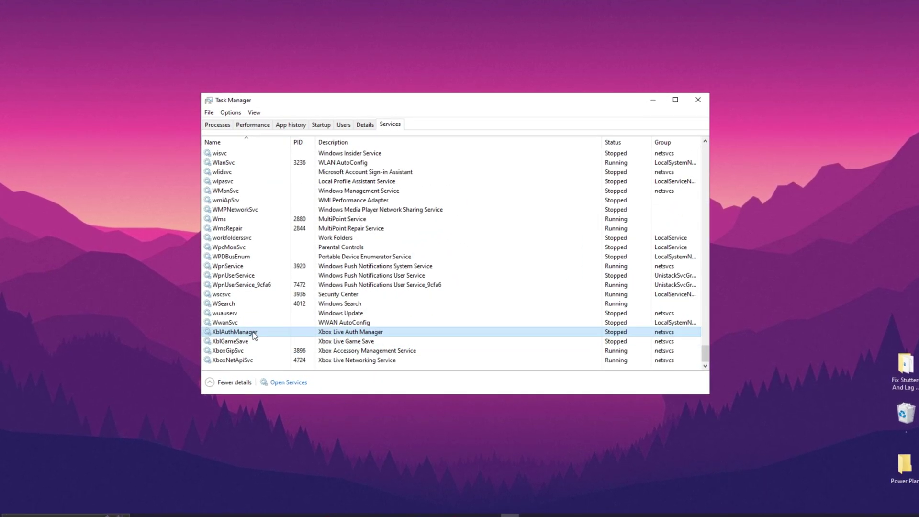
pyautogui.click(237, 341)
pyautogui.click(234, 351)
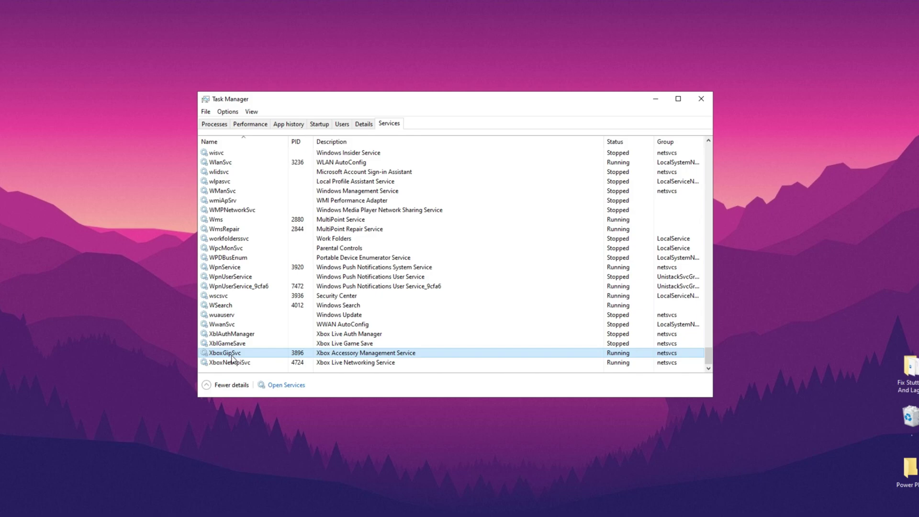
pyautogui.click(249, 364)
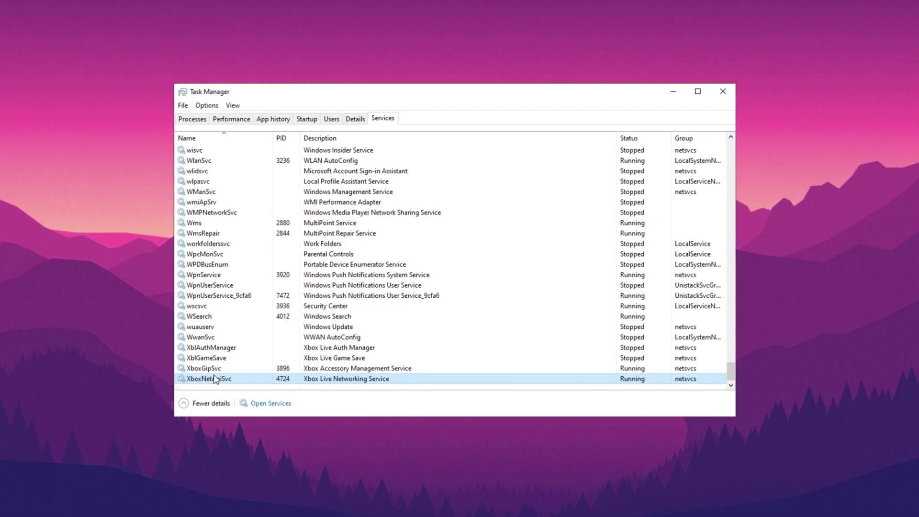
# Stop the XboxGipSvc and XboxNetApiSvc services and close Task Manager.
pyautogui.rightClick(201, 368)
pyautogui.click(208, 383)
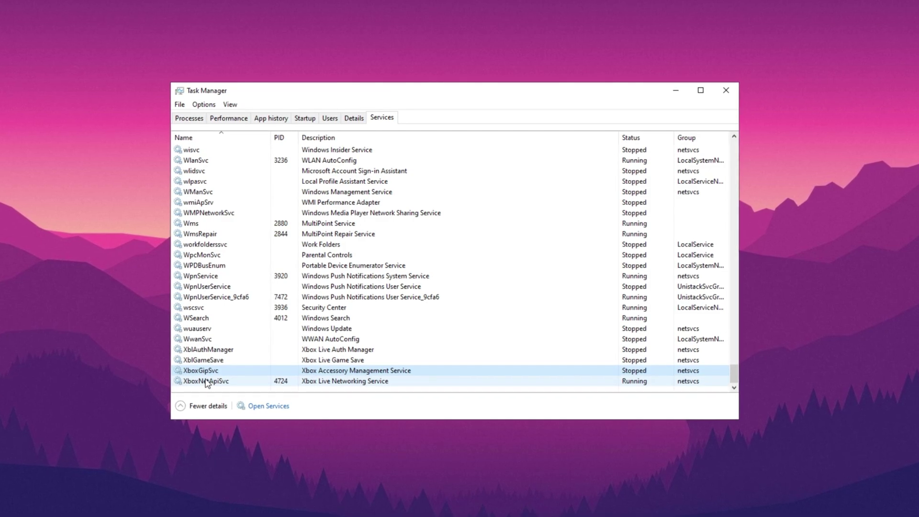
pyautogui.rightClick(206, 385)
pyautogui.click(225, 400)
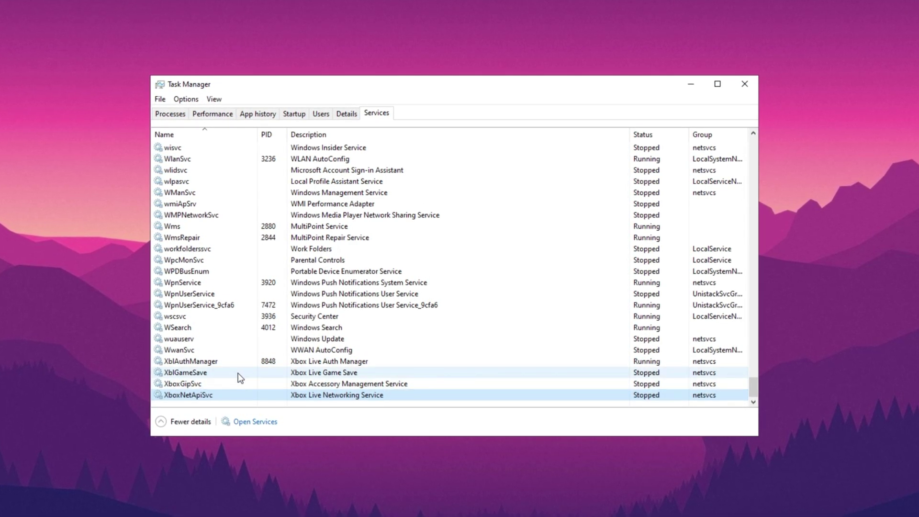
pyautogui.click(746, 83)
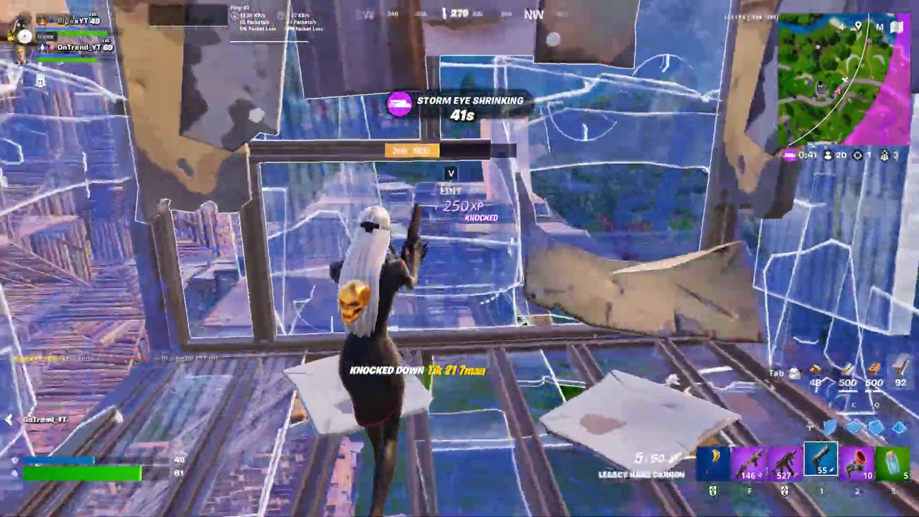